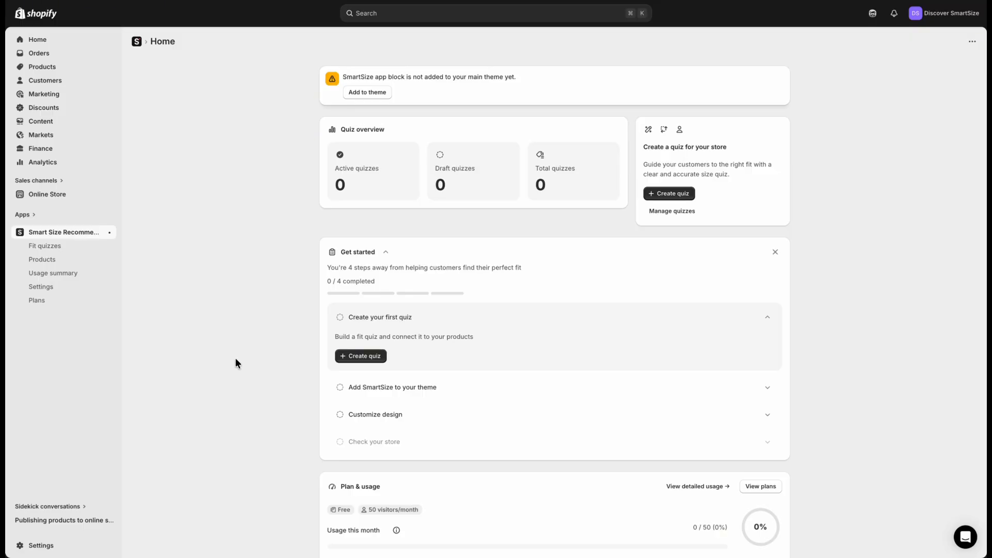
Start a new quiz for Woman with bust, waist and hips as the body parts to measure
click(382, 356)
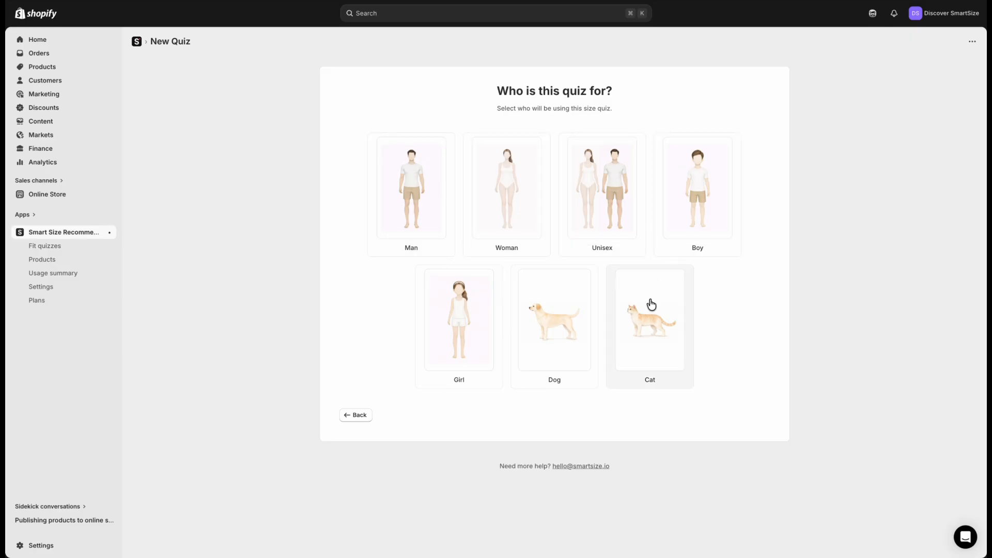
click(536, 256)
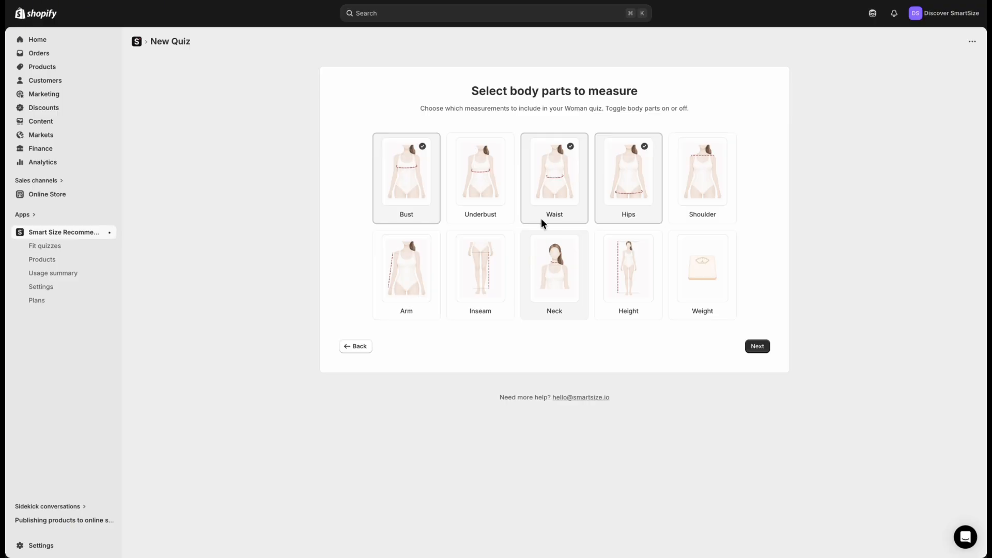
click(564, 172)
click(634, 171)
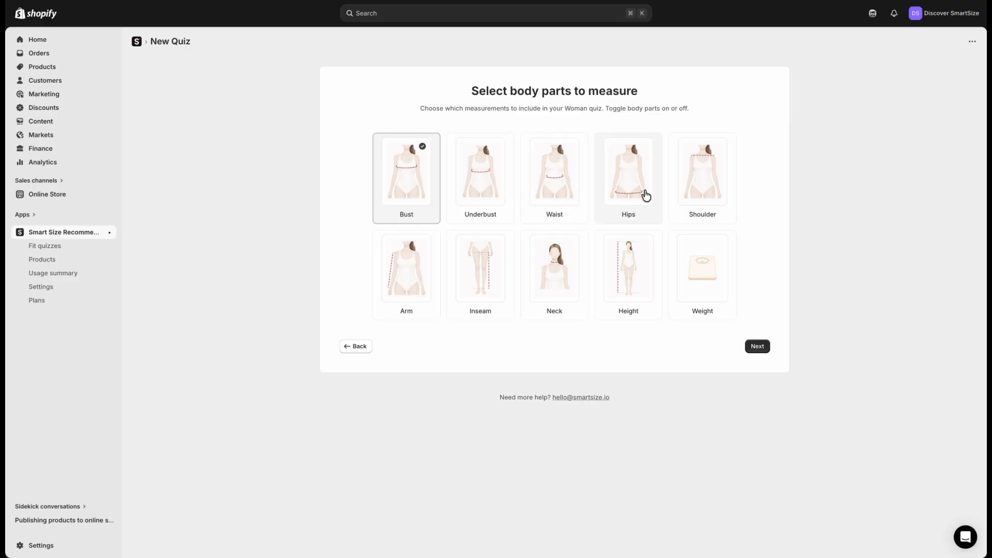
click(564, 186)
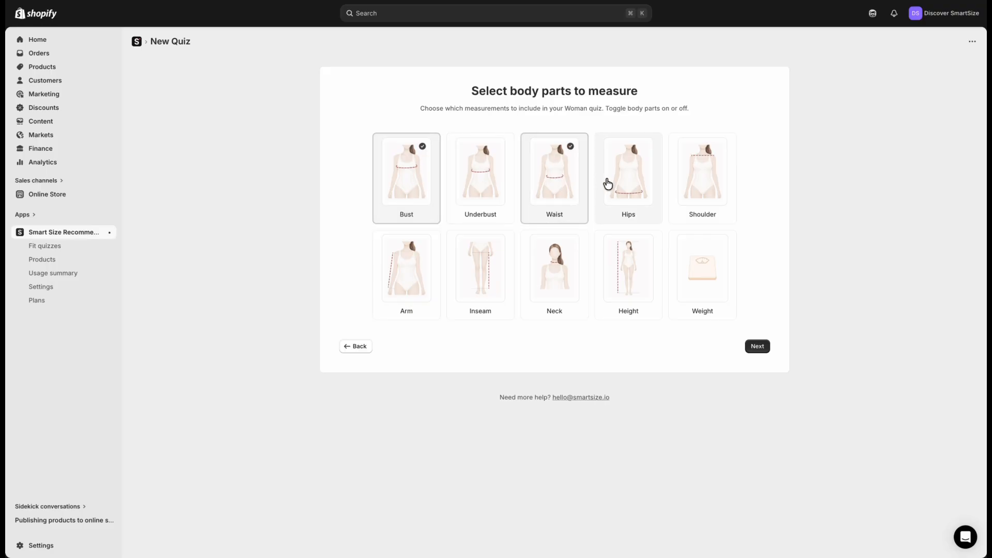
click(612, 184)
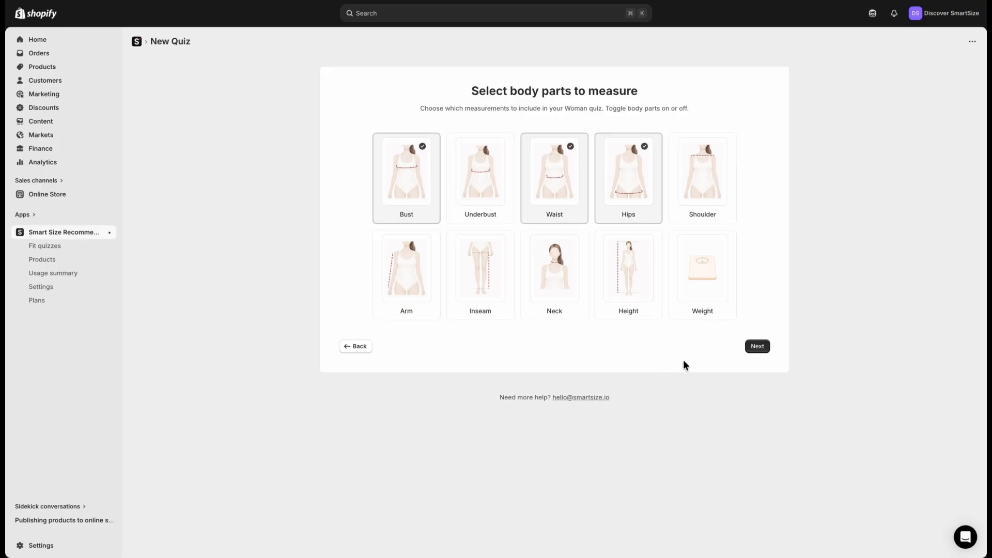
click(763, 346)
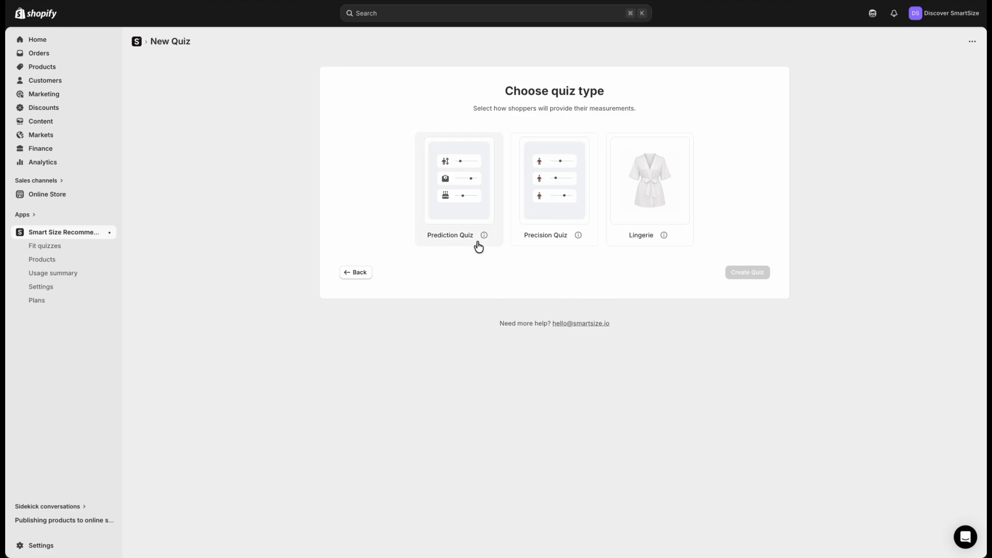
Check the quiz type descriptions and create the quiz as a Prediction Quiz
mouse_move(483, 236)
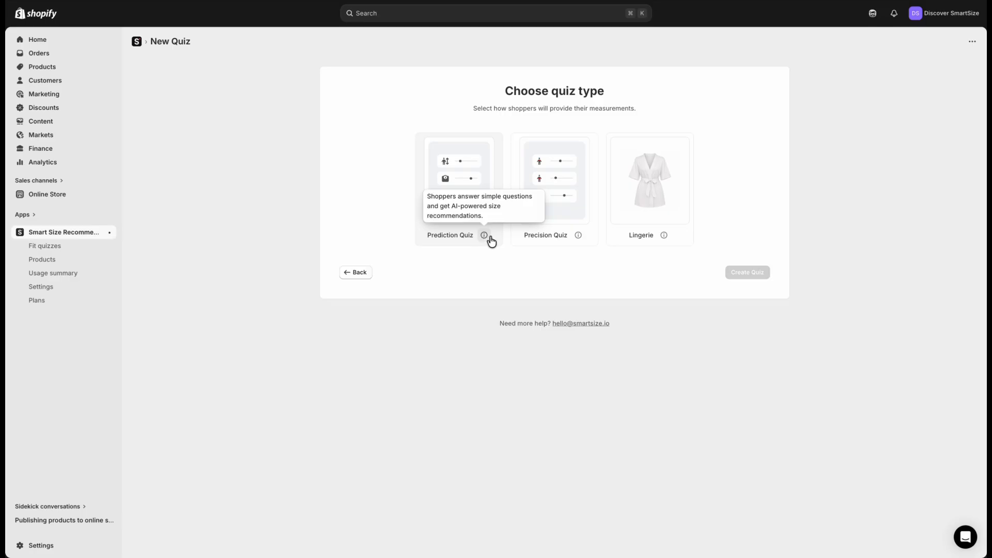
mouse_move(576, 237)
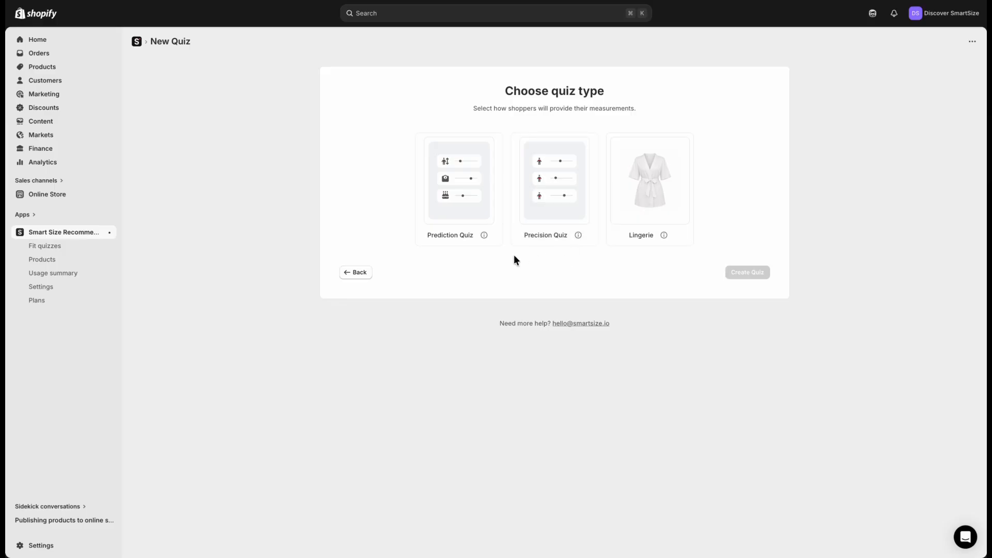
click(460, 246)
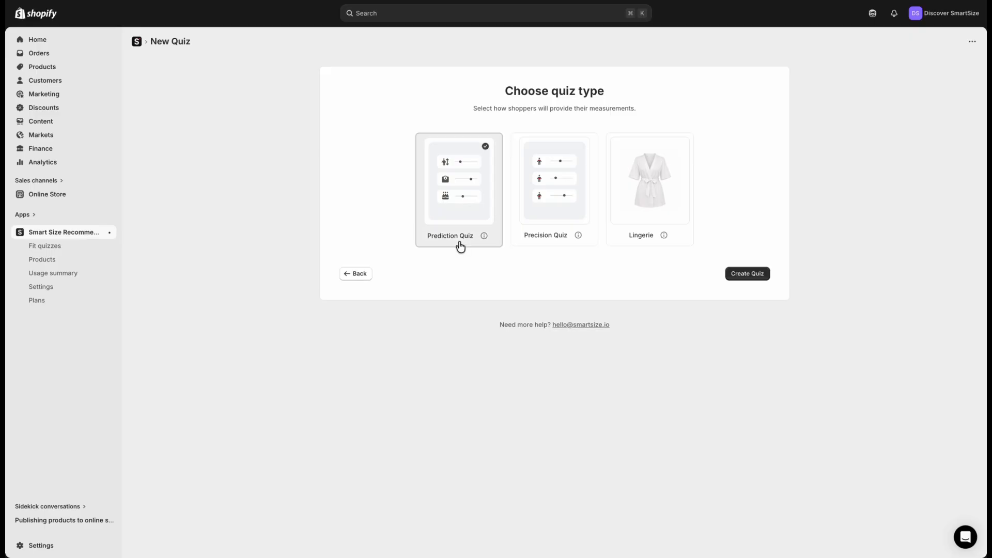
click(760, 276)
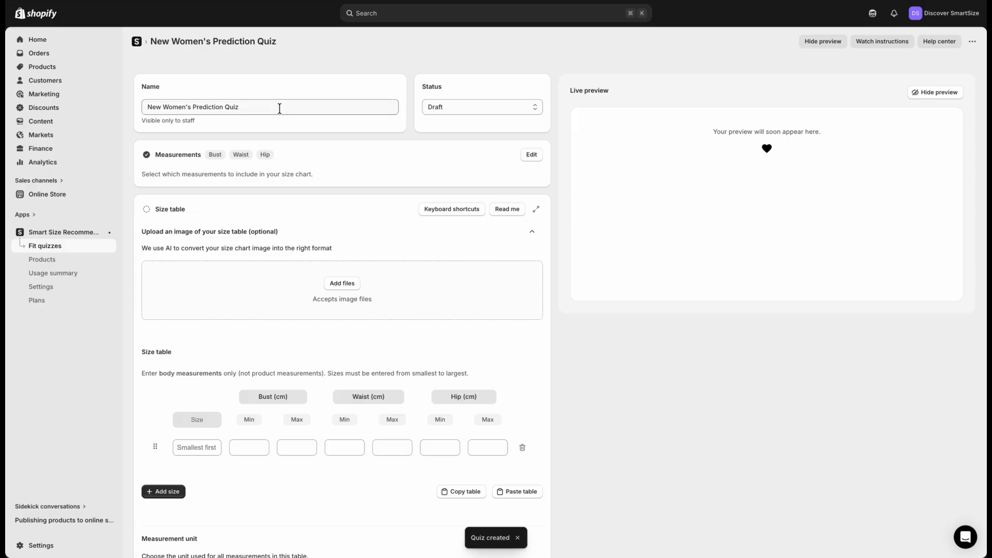
Rename the quiz as WOMEN DRESS S.S. 2026
triple_click(238, 107)
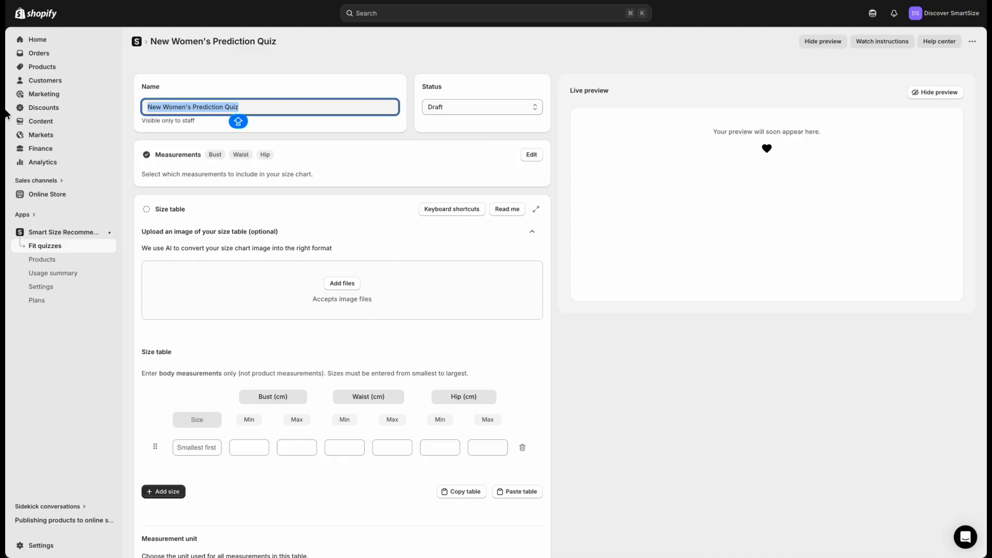
key(BackSpace)
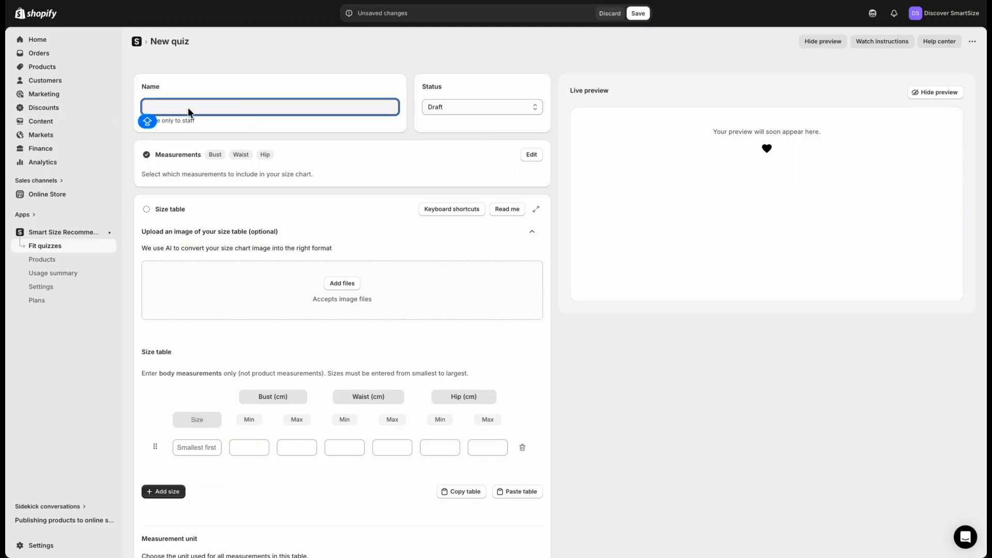
text(WOMEN DRESS)
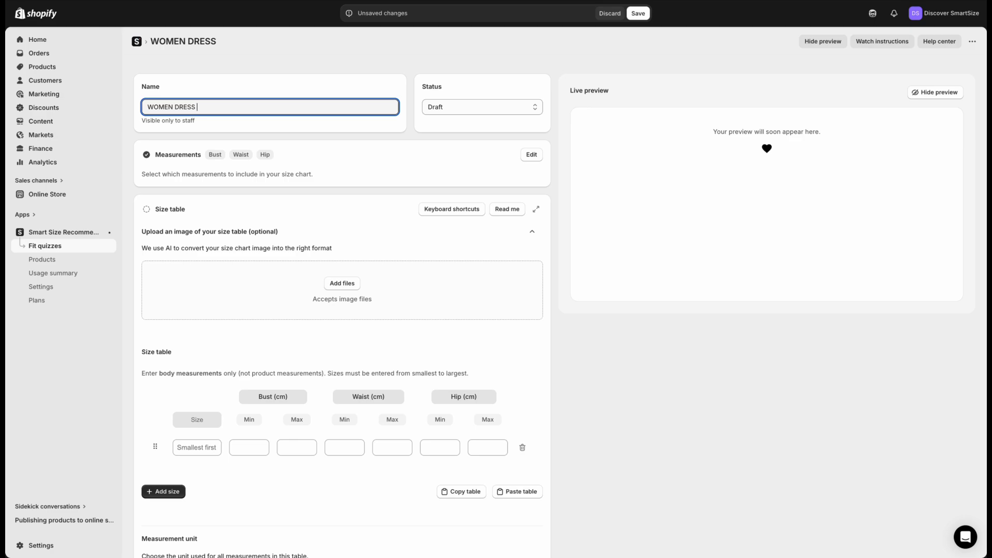
text( S.S 2026)
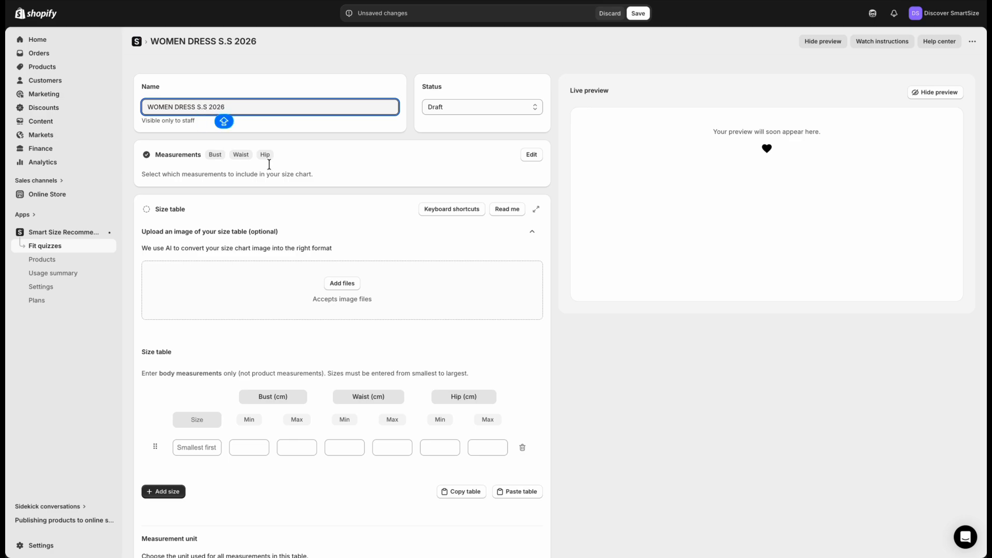
click(393, 158)
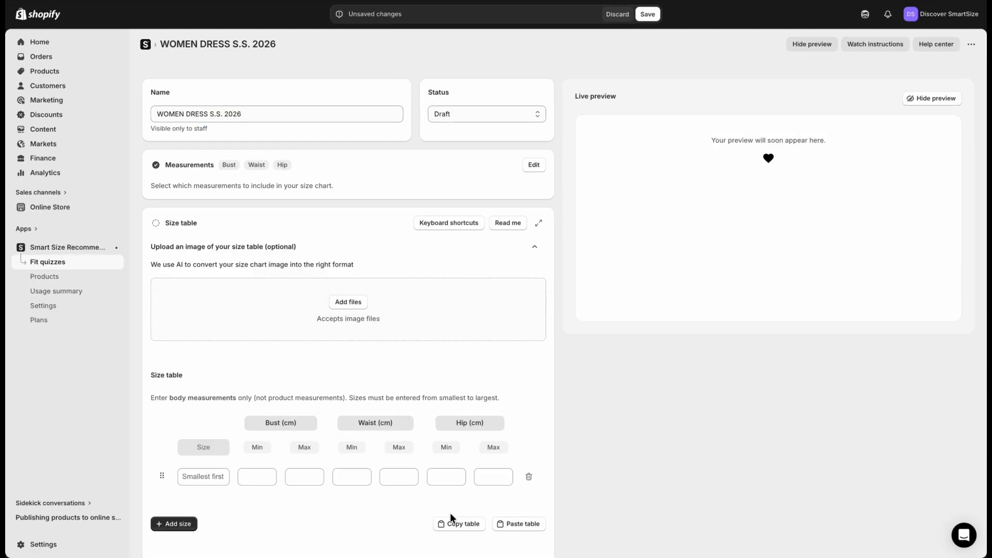
Insert three blank size rows below the first row of the size table
click(349, 498)
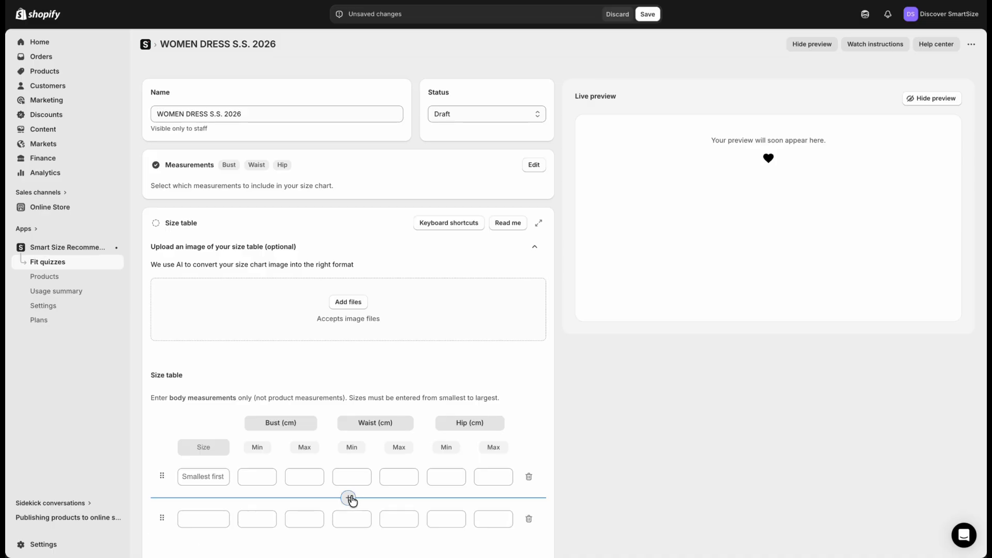
click(349, 498)
scroll(350, 499, down, 2)
click(353, 419)
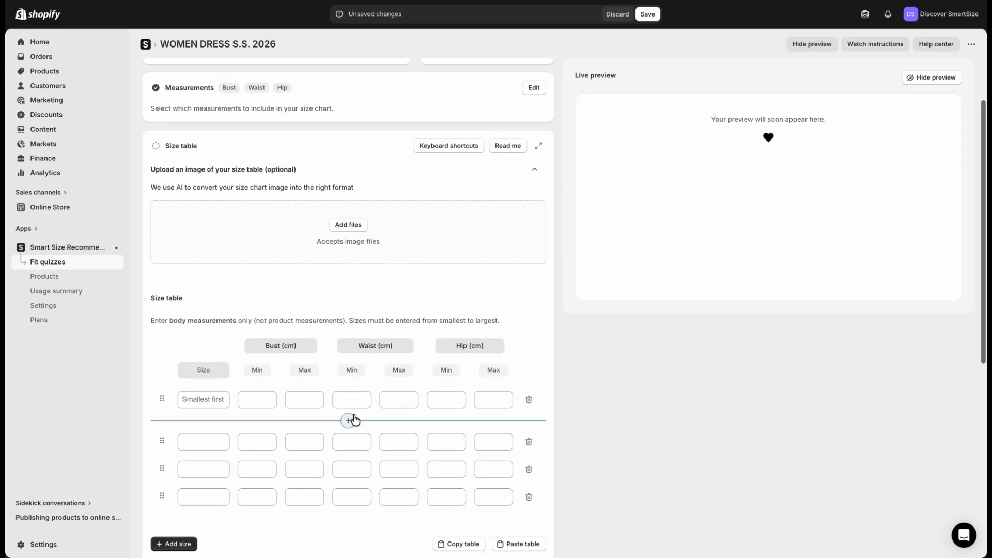
scroll(353, 420, up, 2)
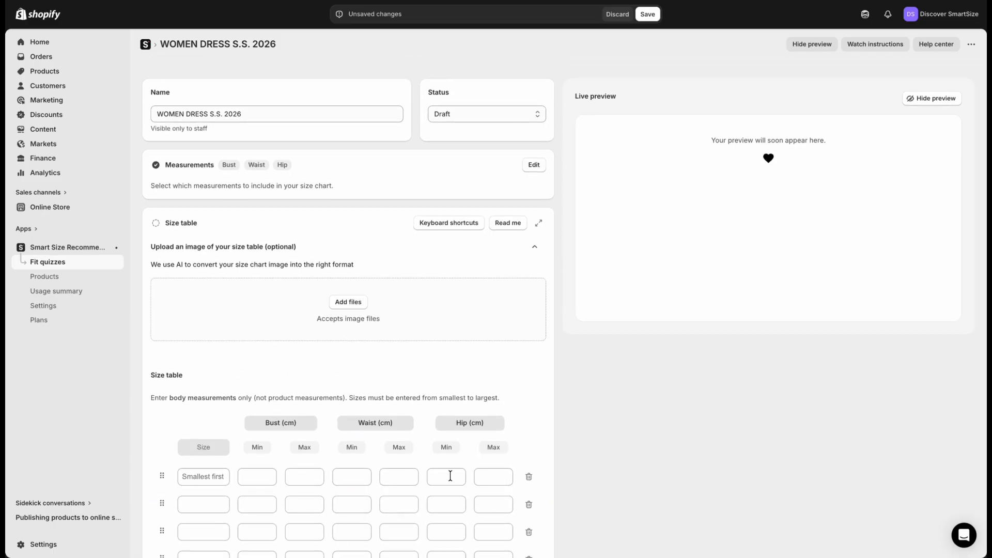
scroll(450, 476, down, 3)
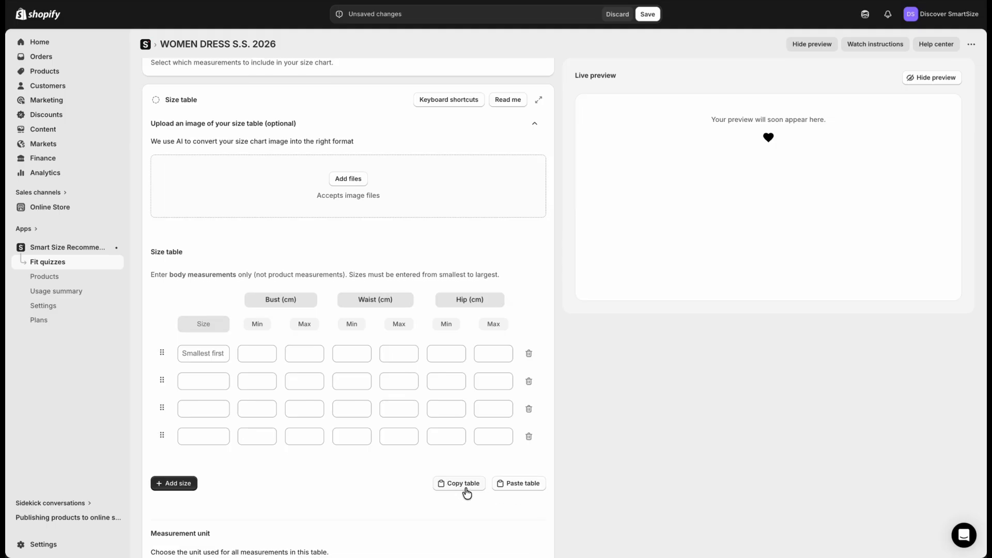
Switch to the Google Sheets size chart and capture a screenshot of the women's prediction quiz table
scroll(365, 195, up, 3)
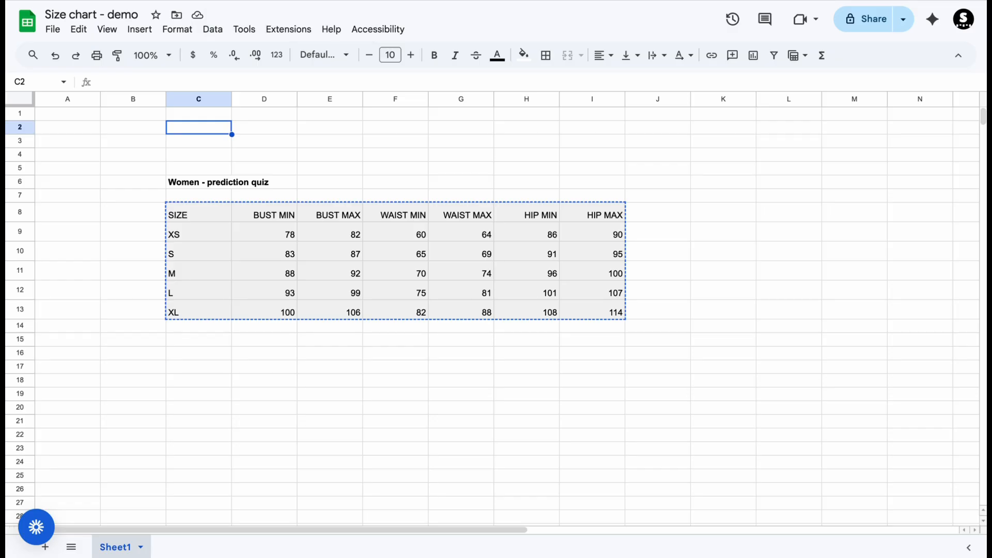
click(129, 155)
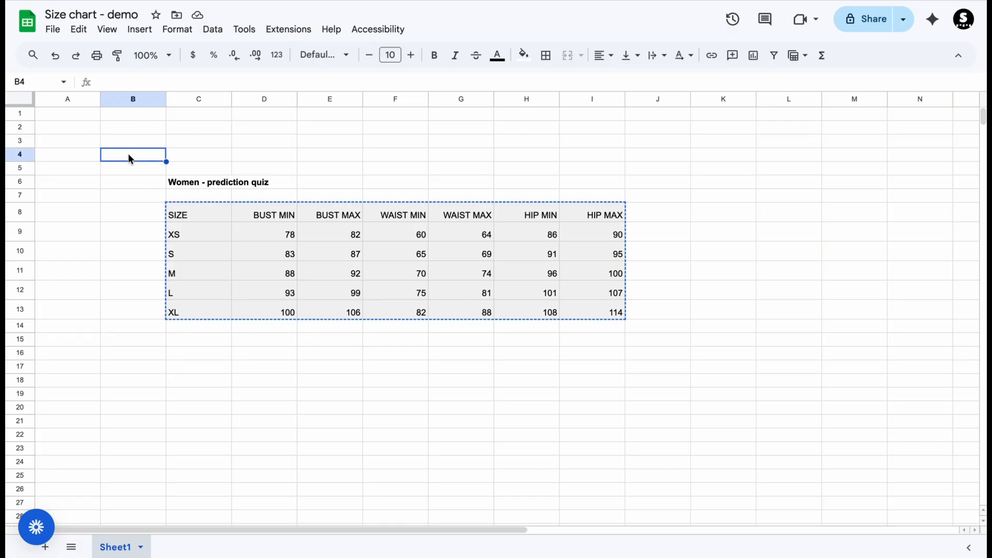
key(super+shift+4)
drag(149, 191, 646, 334)
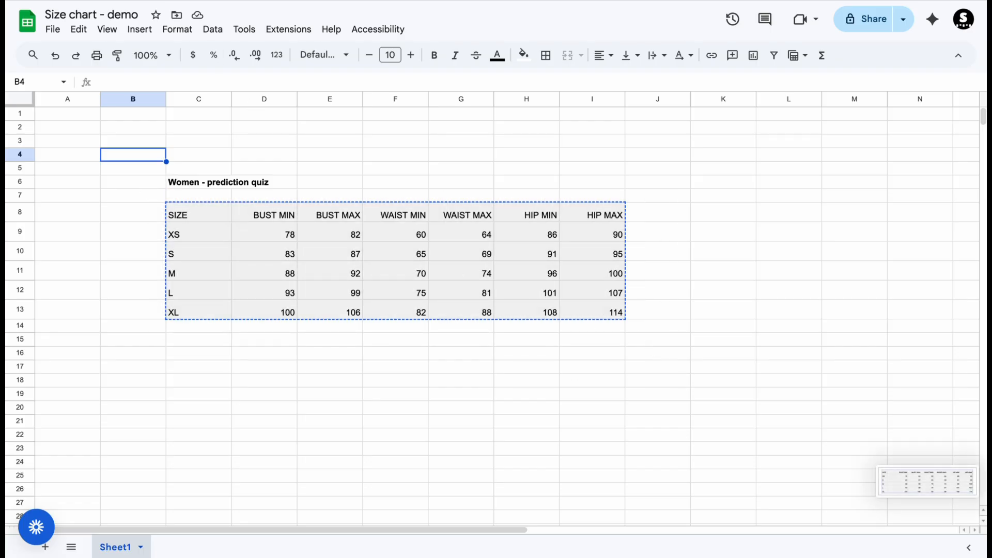
Return to the Shopify quiz and upload the size chart screenshot from the Desktop as the size table image
click(161, 1)
click(354, 304)
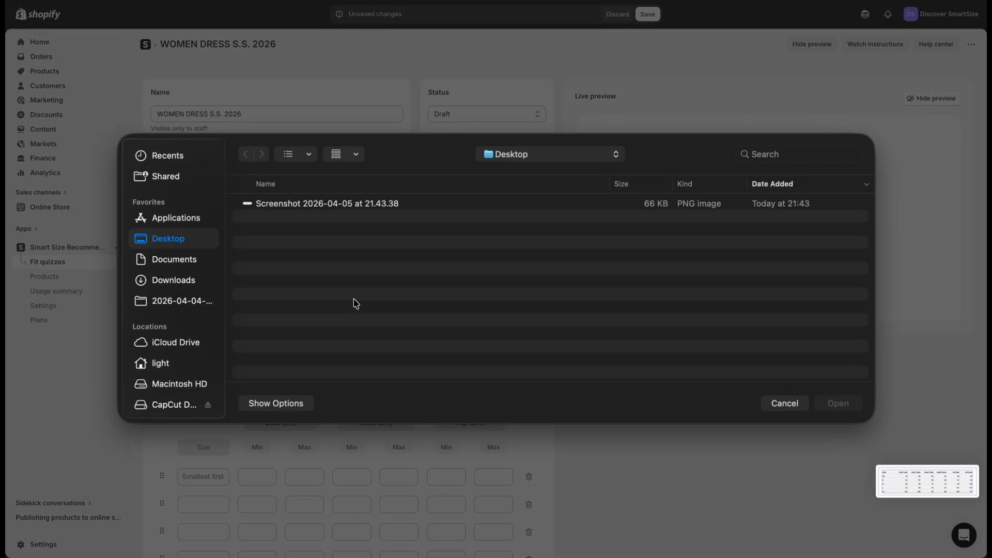
click(358, 207)
click(838, 403)
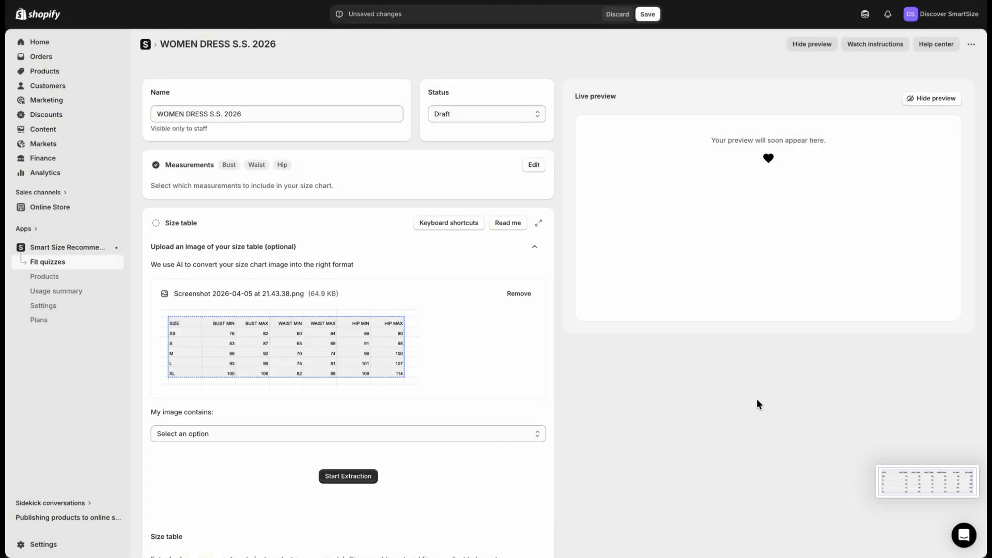
Specify that the uploaded image contains body measurements and start the AI extraction of the size table
click(390, 437)
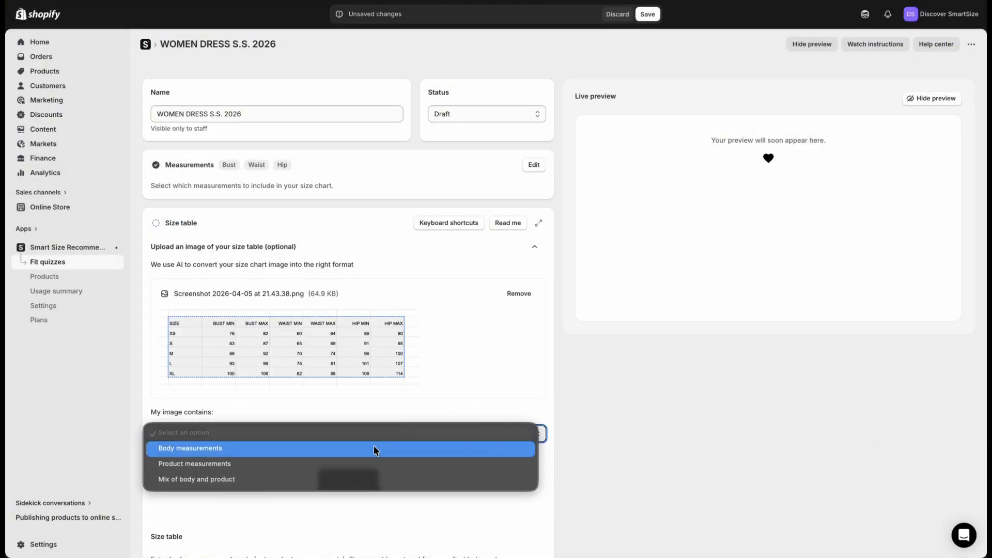
click(374, 446)
click(347, 482)
scroll(347, 482, down, 3)
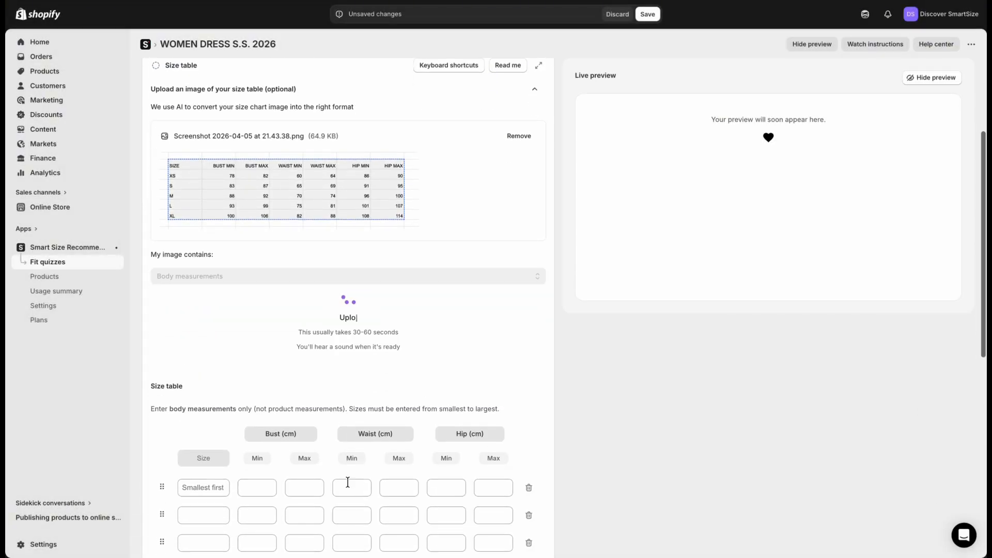
scroll(347, 481, down, 1)
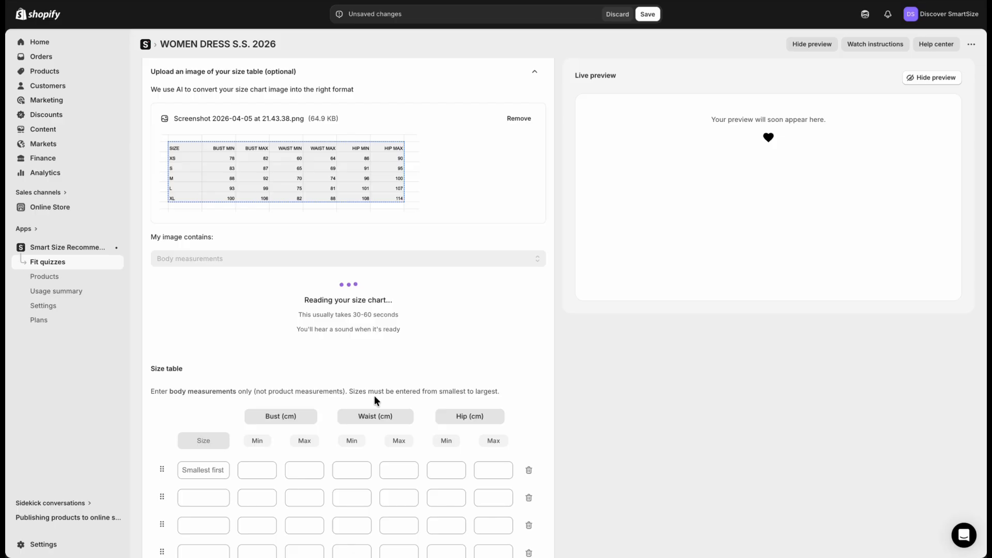
Expand the size table section and review the extracted measurements and the measurement unit
scroll(374, 395, up, 4)
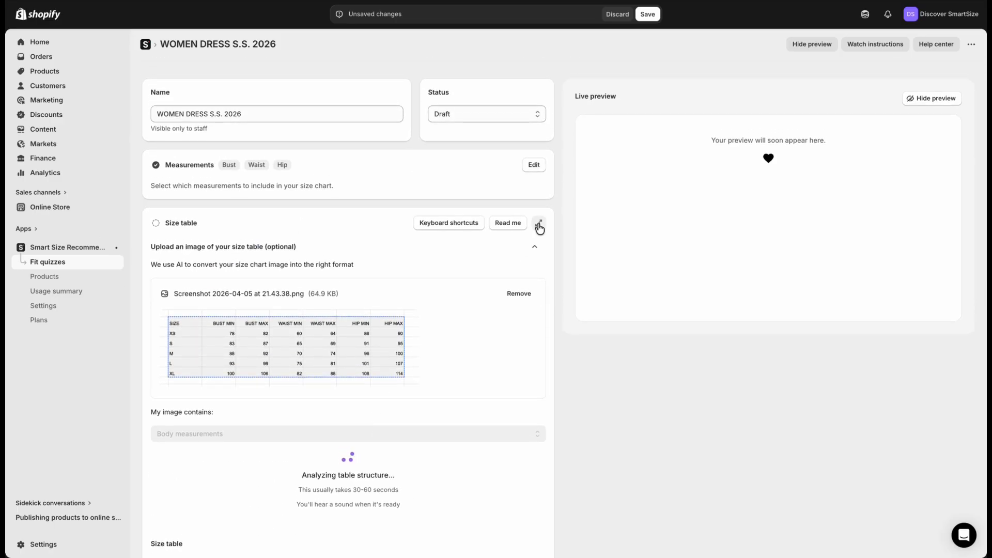
click(538, 223)
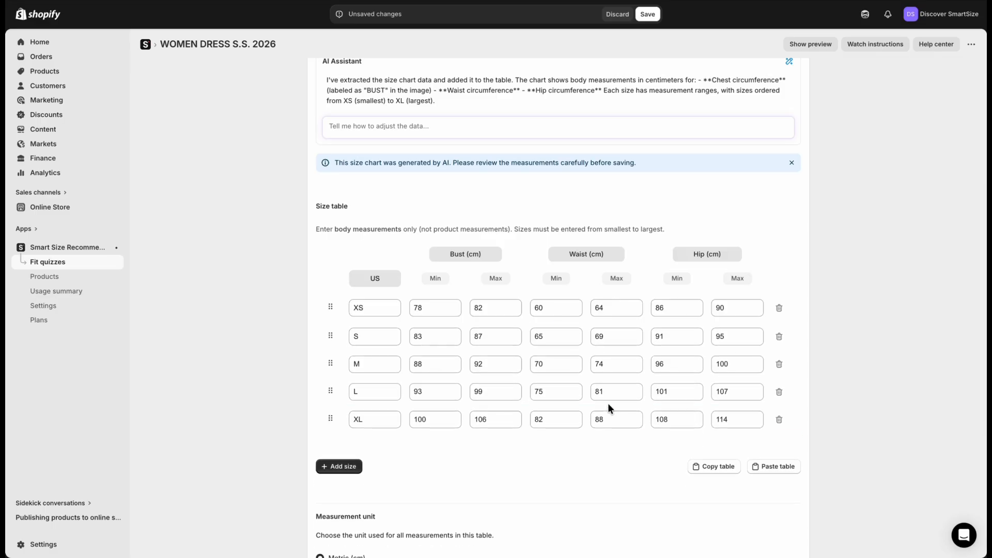
scroll(620, 445, down, 3)
scroll(619, 444, down, 1)
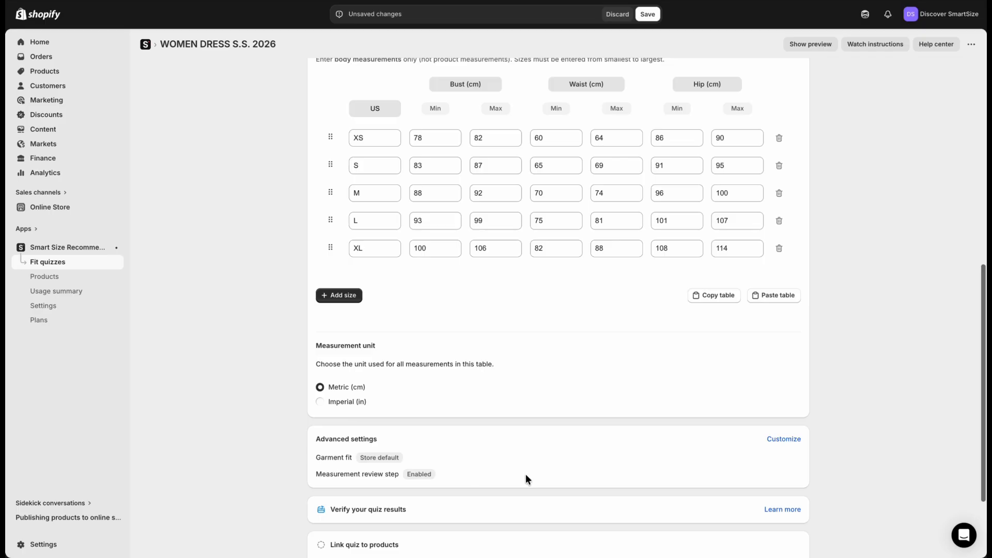
Open the guidance on verifying quiz results and examine its quick-test steps and the measurement review step setting
scroll(526, 475, down, 1)
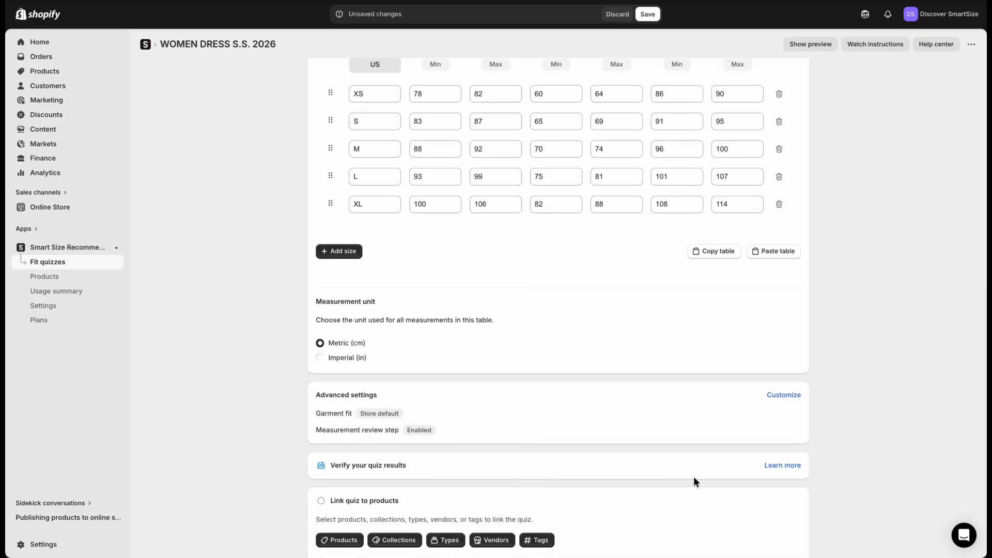
scroll(734, 477, down, 2)
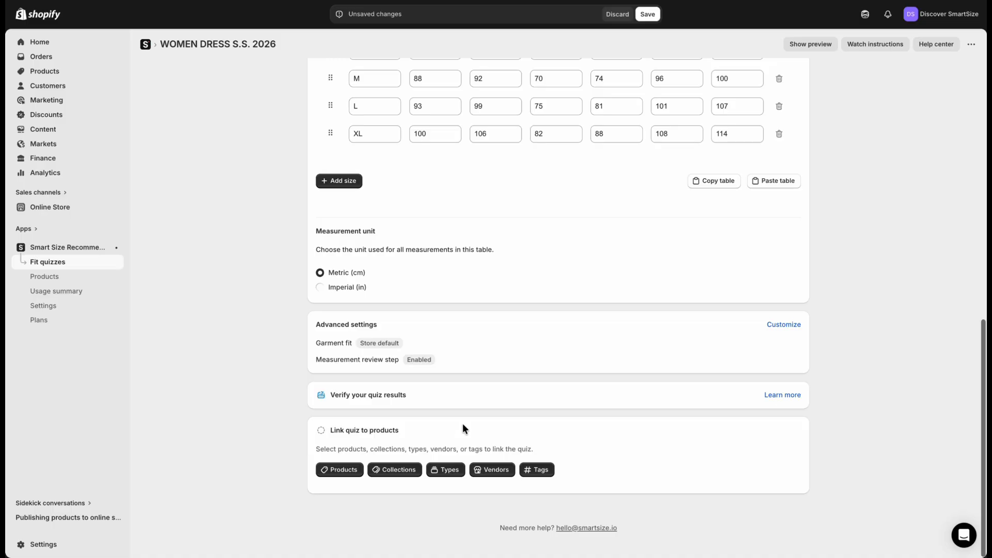
click(777, 395)
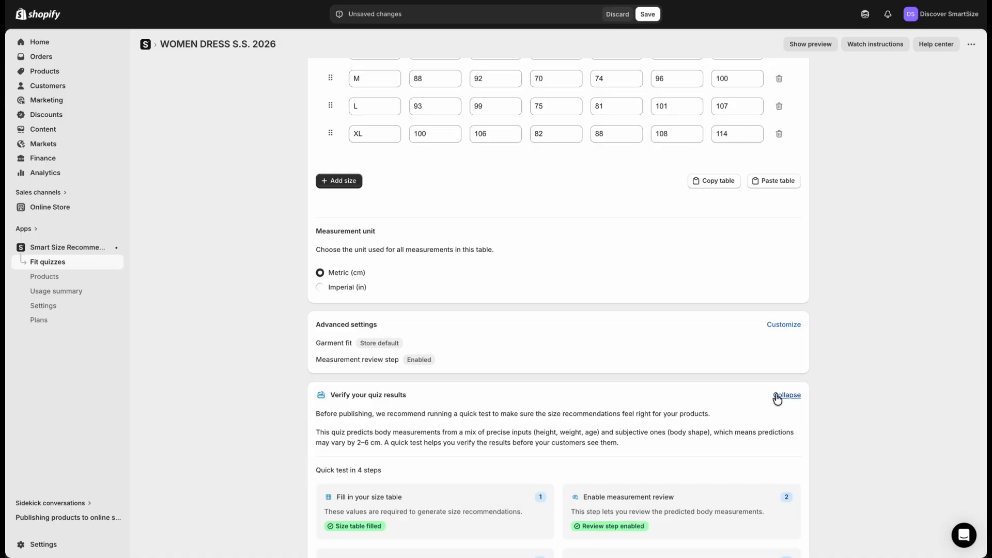
scroll(513, 443, down, 2)
scroll(512, 444, down, 3)
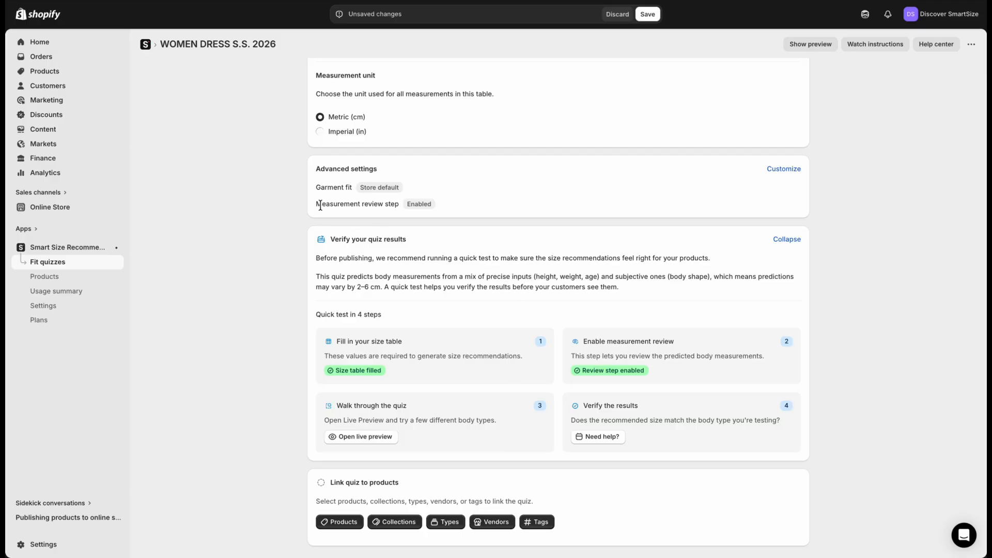
drag(308, 204, 398, 204)
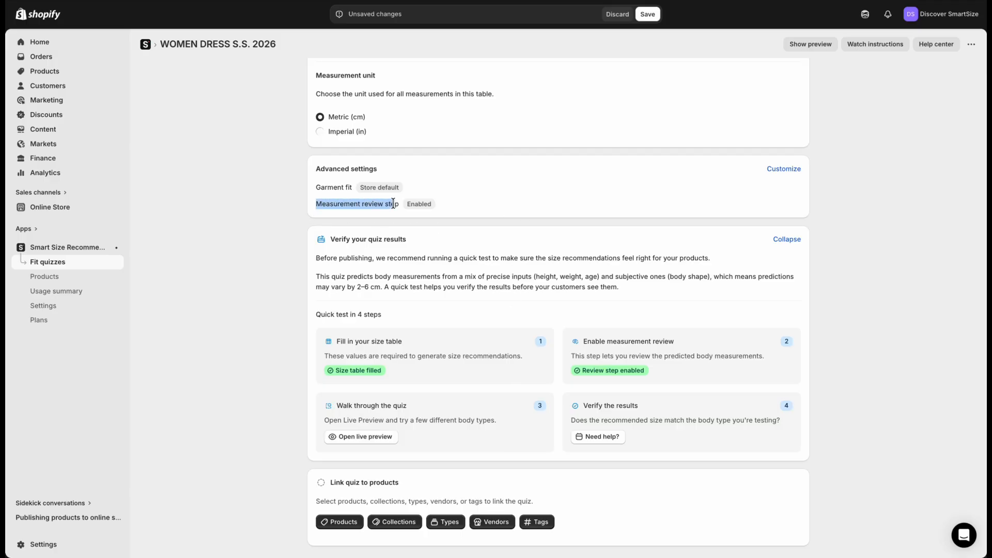
Open the quiz's live preview in desktop view and reduce the browser zoom to 75% so it fits
click(468, 450)
click(380, 443)
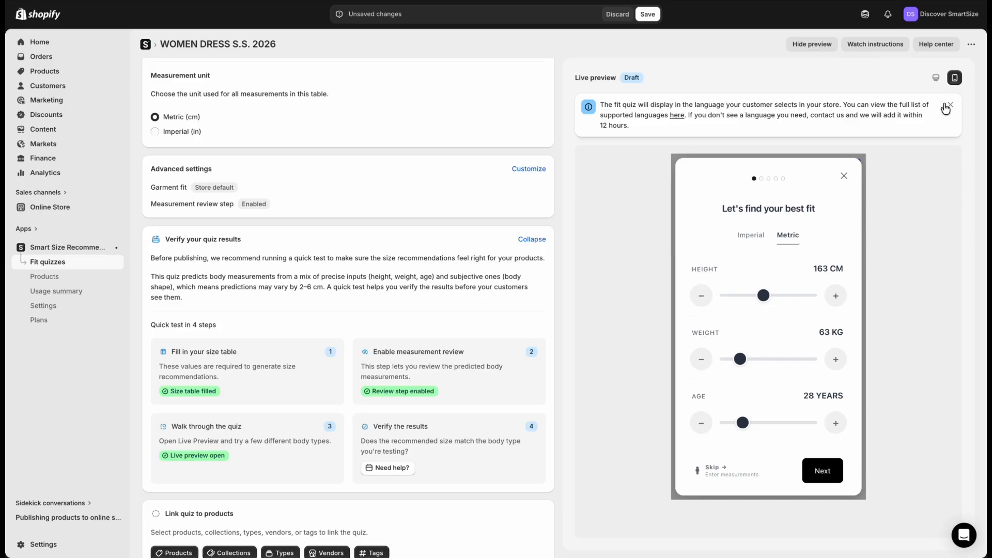
click(936, 79)
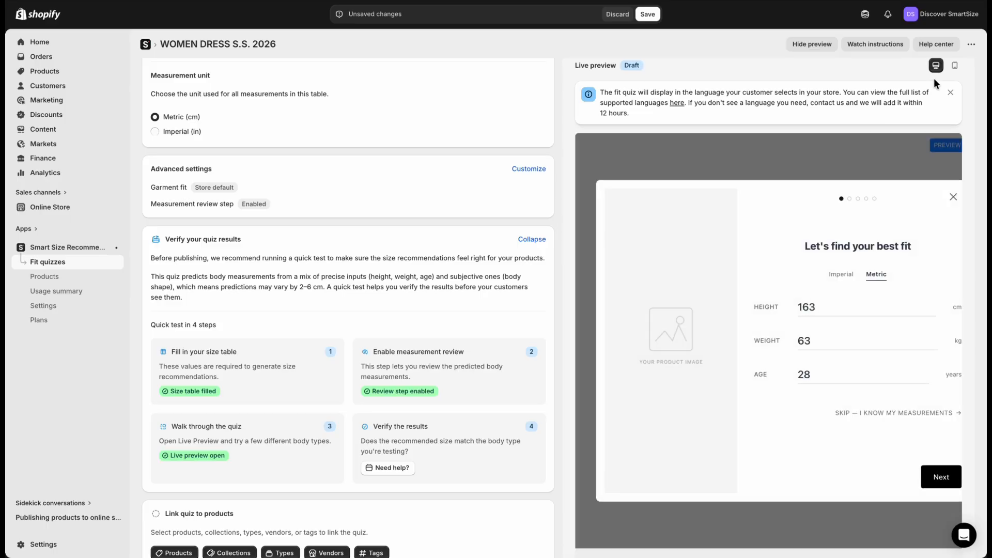
click(975, 49)
click(975, 49)
click(976, 3)
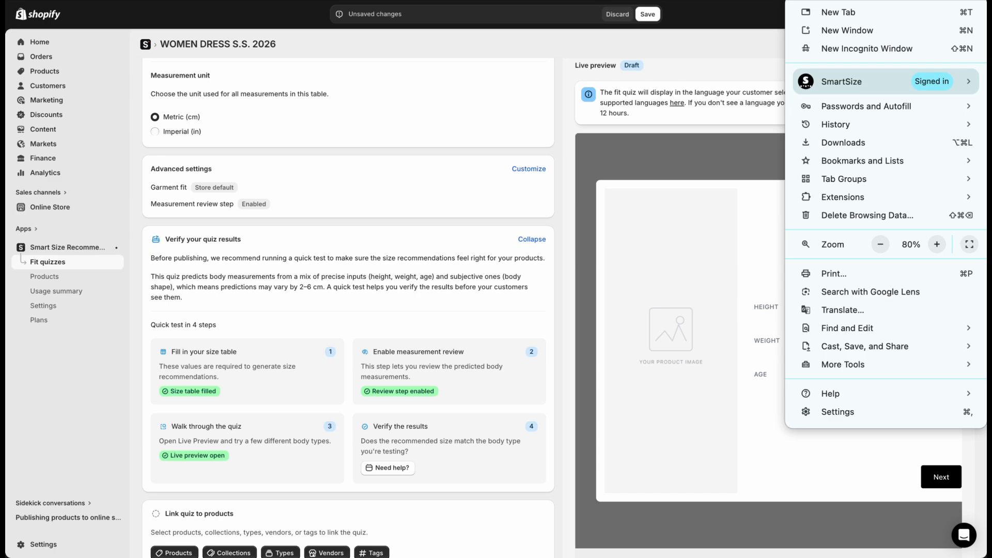
click(880, 245)
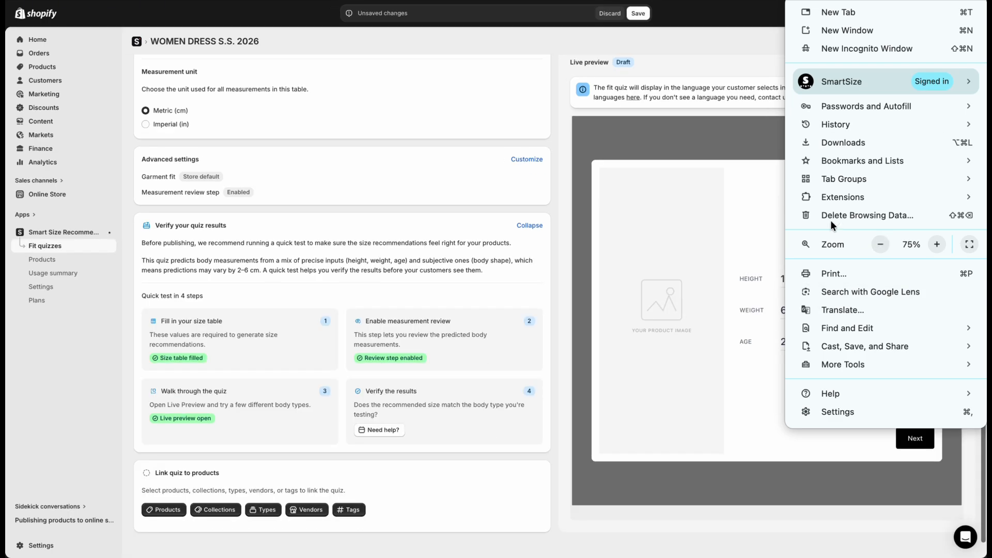
click(740, 156)
Enter a height of 173 cm, weight of 58 kg and age of 32 in the preview quiz and continue
click(813, 280)
key(BackSpace)
key(BackSpace)
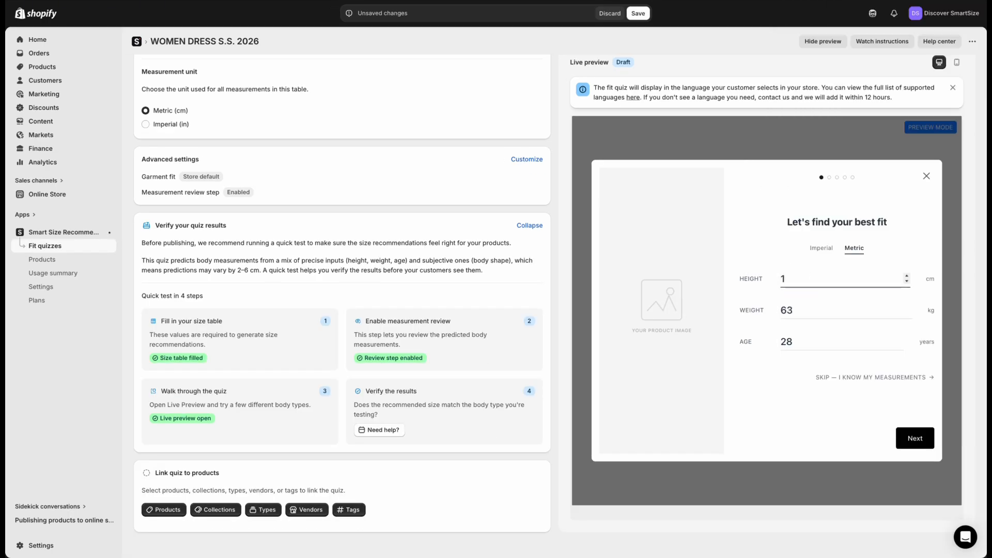
text(73)
click(807, 313)
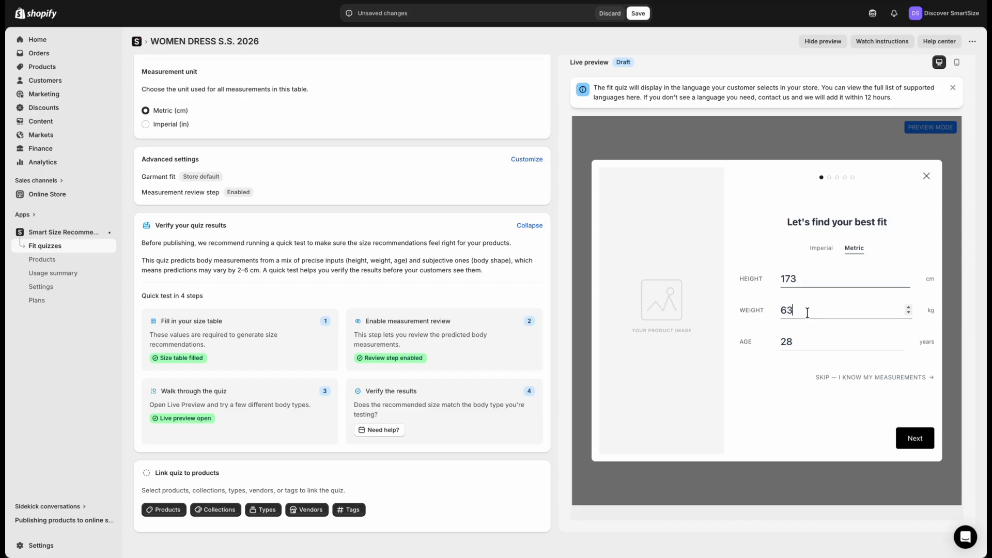
key(ctrl+a)
text(58)
key(Tab)
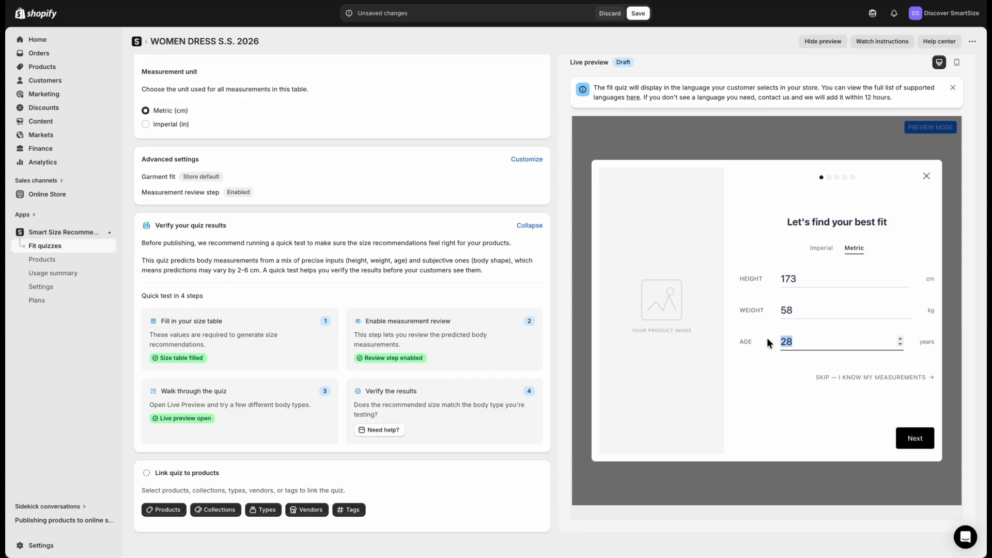
text(32)
click(914, 439)
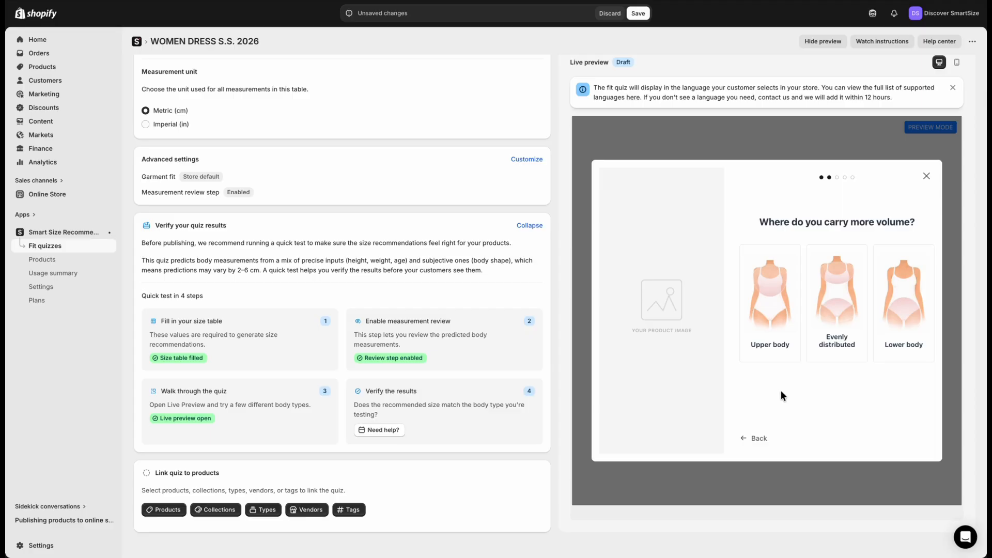
Answer the body shape questions with evenly distributed volume, a curvier waistline and a flat stomach
click(837, 308)
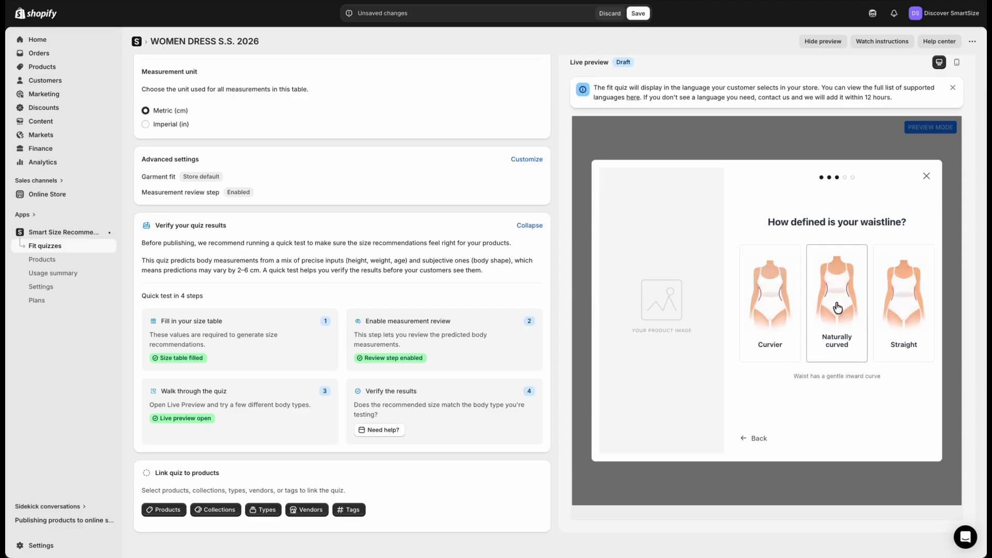
click(771, 315)
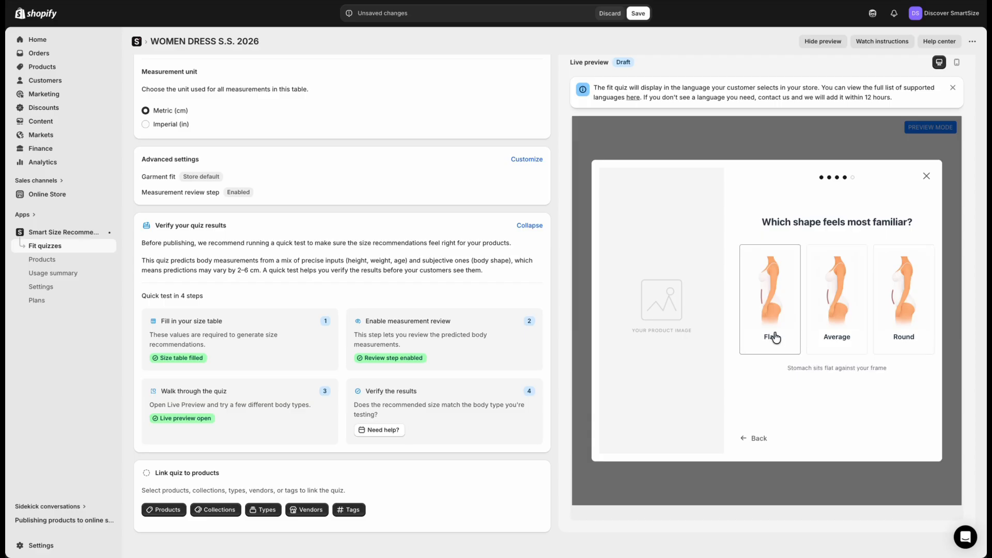
click(775, 336)
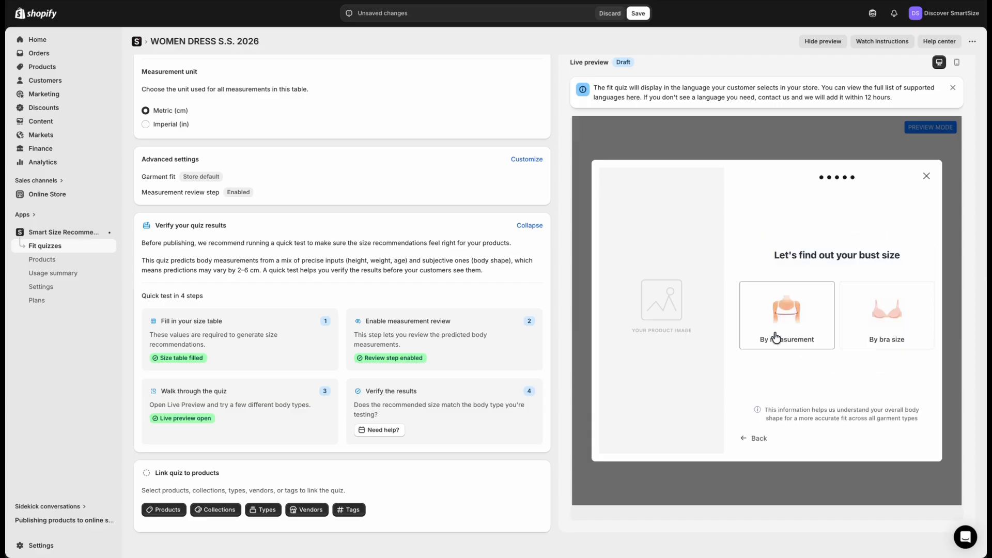
Give the bust size by bra size in EUR sizing, with band 75 and cup A, and calculate the size
click(855, 323)
click(784, 236)
click(782, 297)
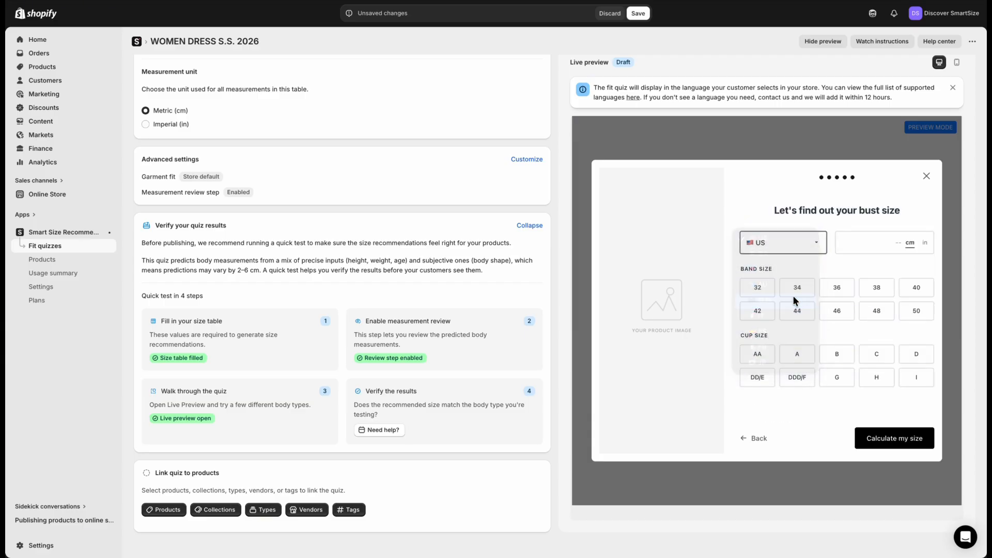
click(869, 289)
click(797, 354)
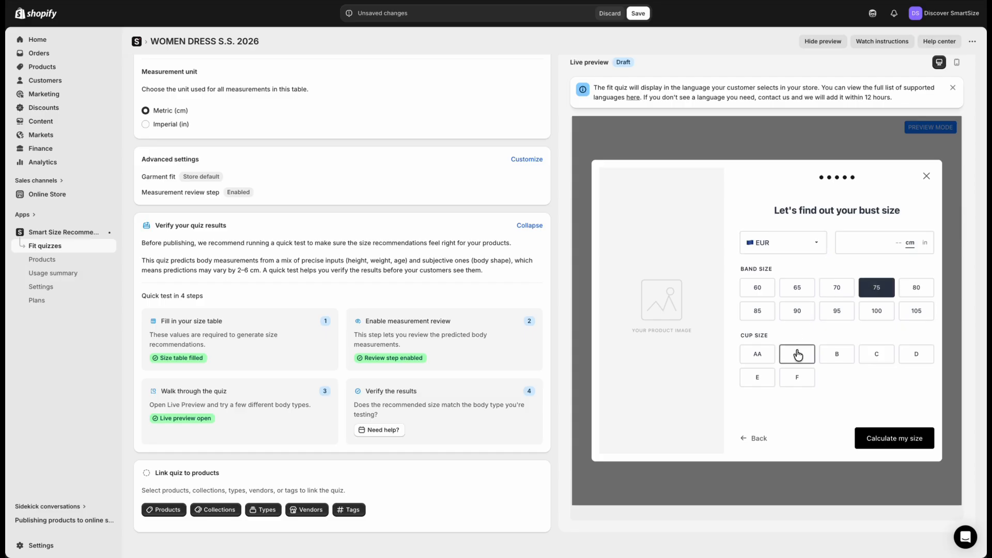
click(879, 438)
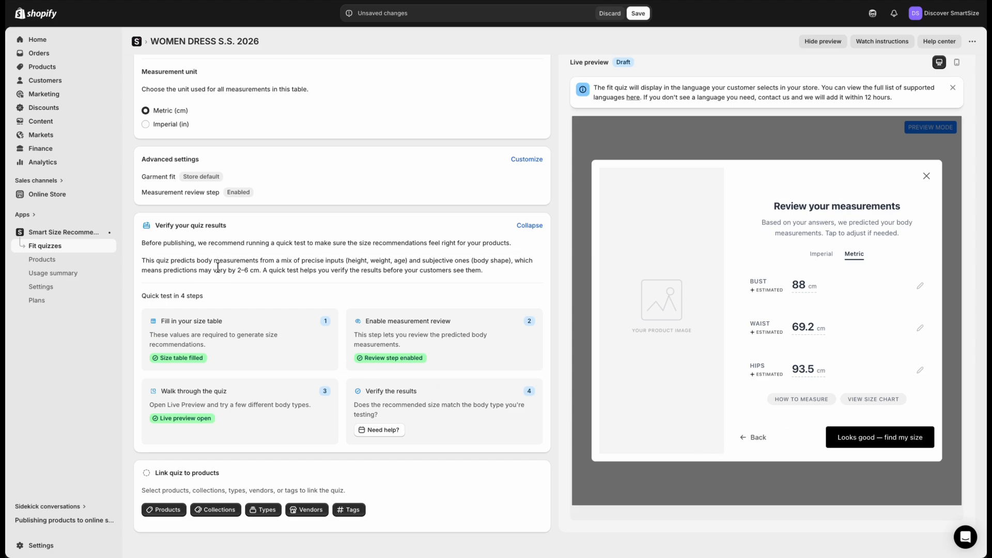
Compare the predicted measurements with the stated prediction variance, and accept them to get the size recommendation
drag(220, 270, 267, 268)
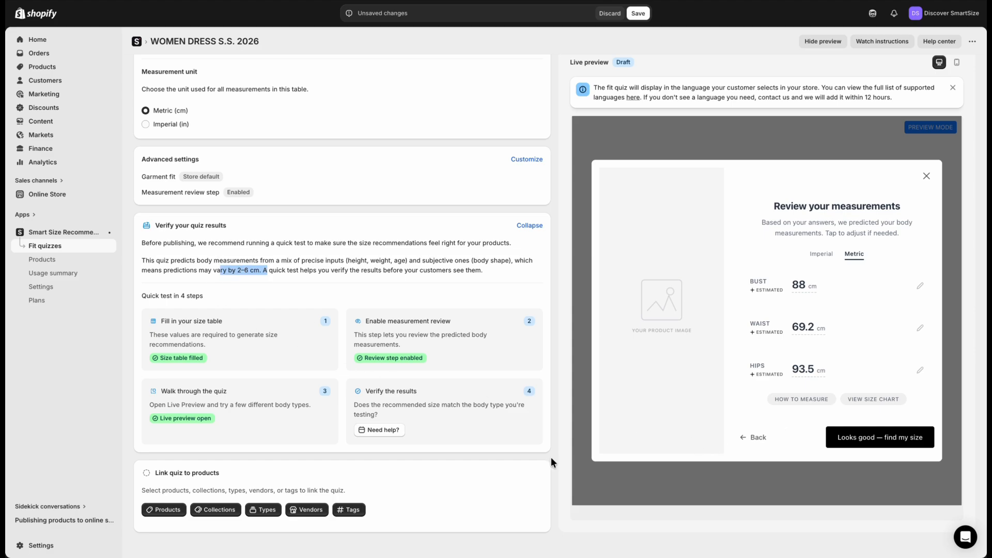
click(793, 435)
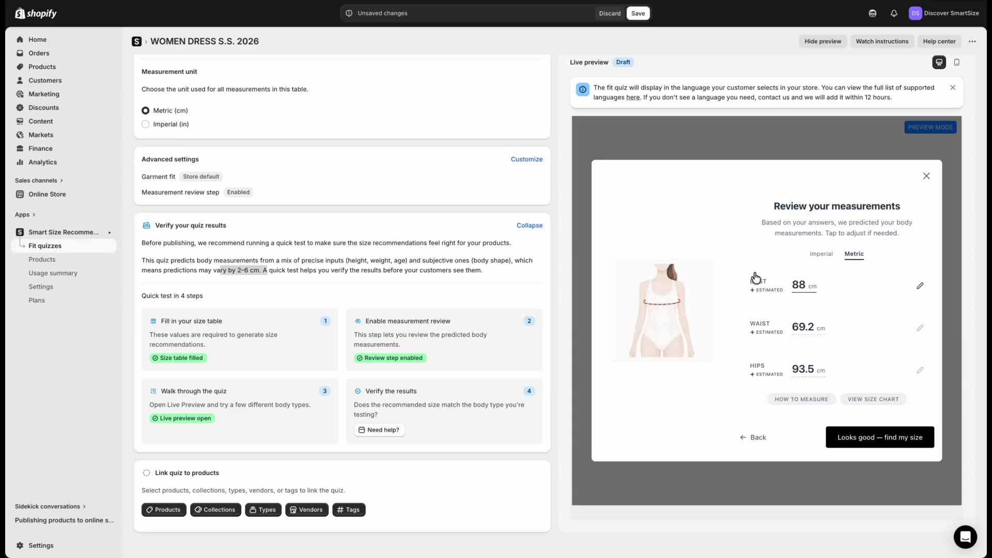
click(885, 436)
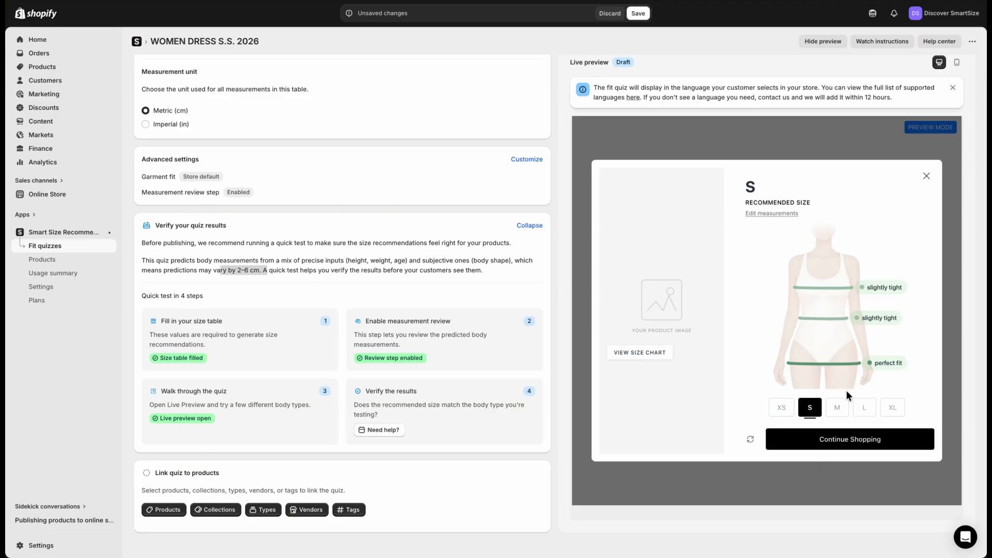
Examine the recommended size's guide, the shopper's fit comparison and the measurement editing form, and return to the recommendation
click(654, 355)
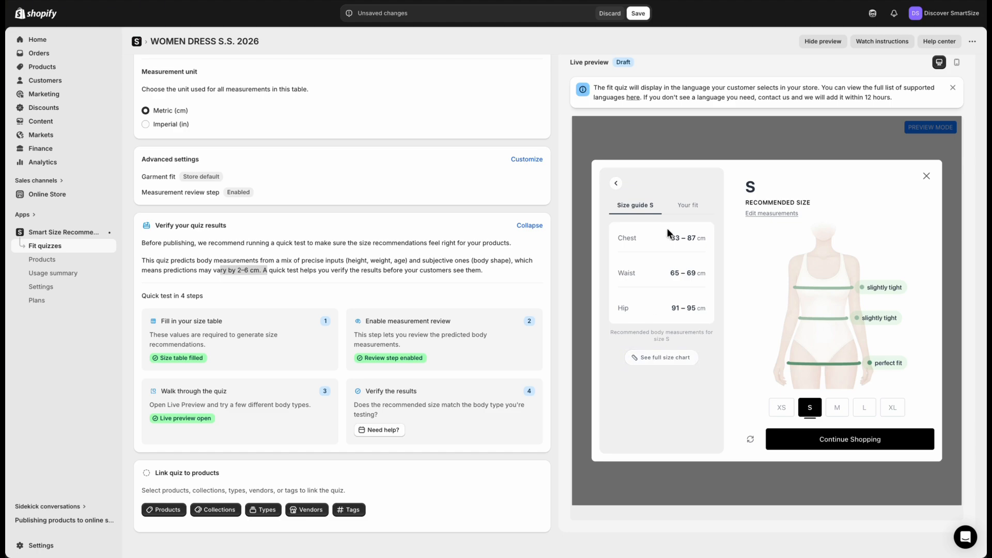
click(688, 206)
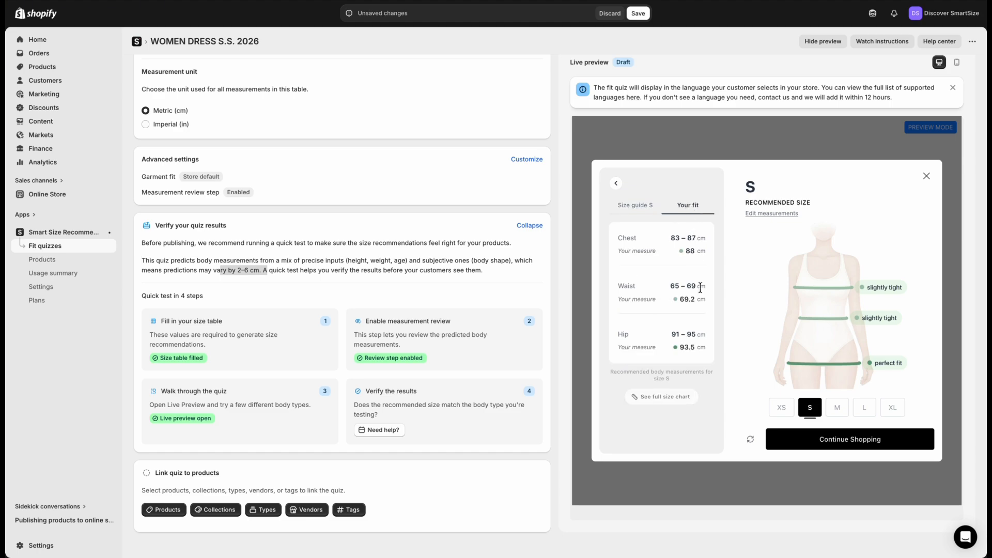
click(767, 214)
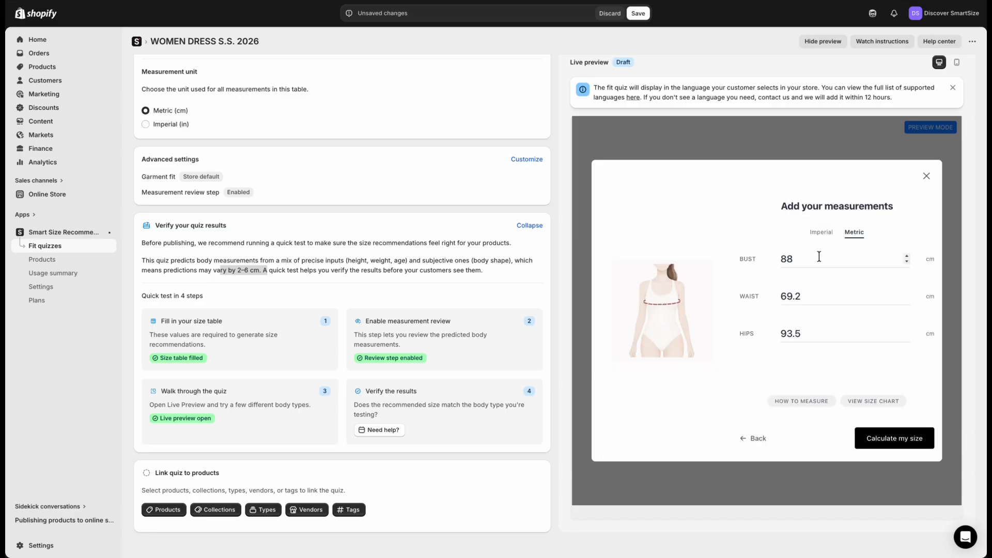
click(759, 439)
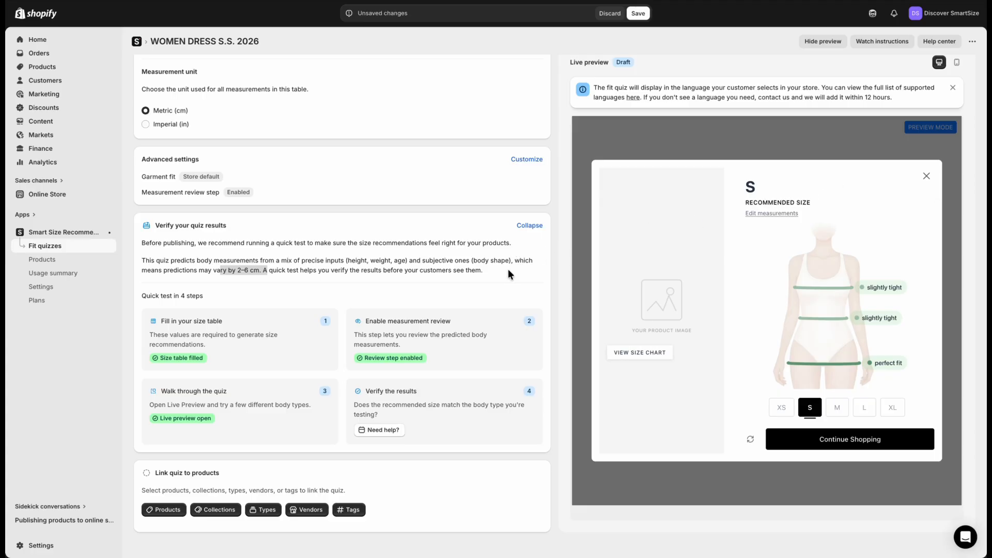
Link the quiz to the product "01 - Woman | Prediction (AI)"
scroll(507, 268, down, 1)
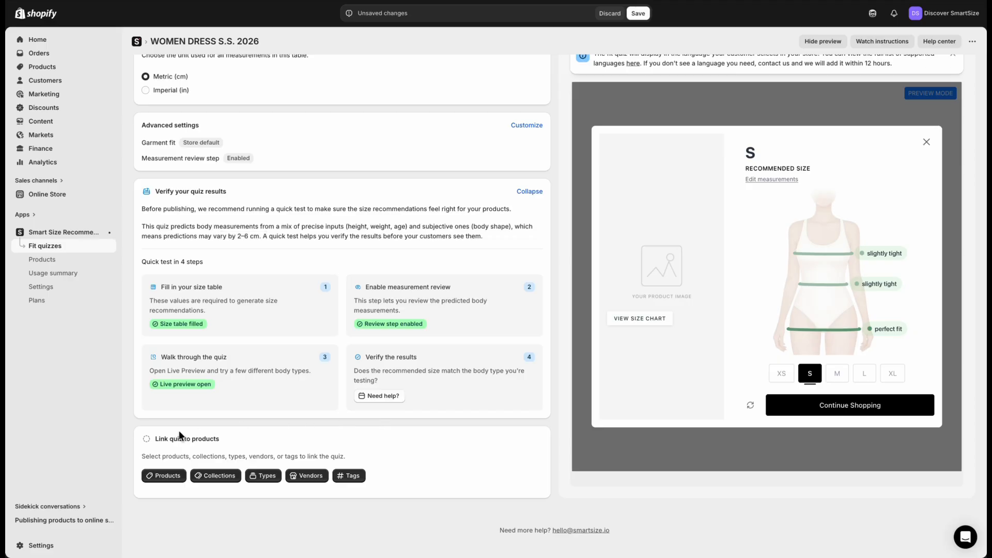
click(168, 477)
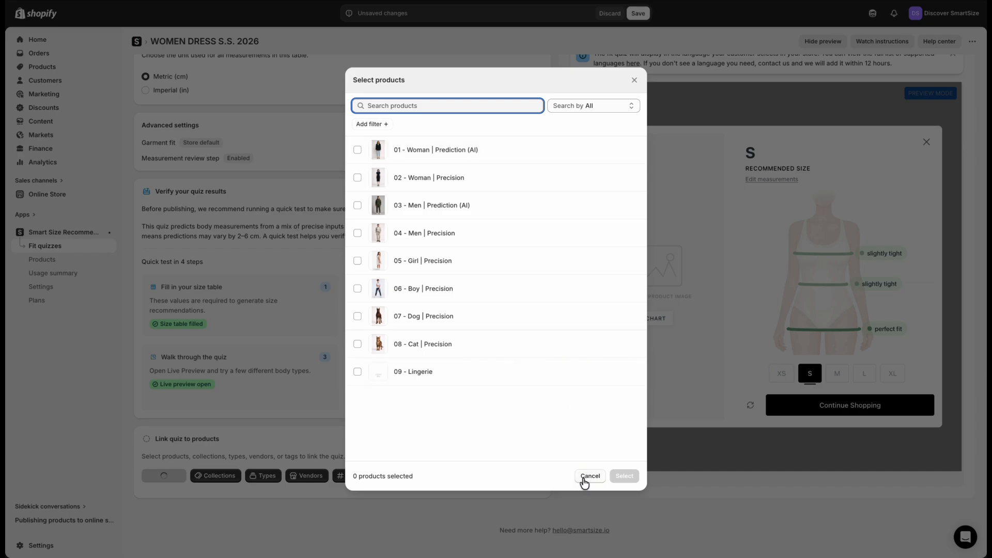
click(358, 151)
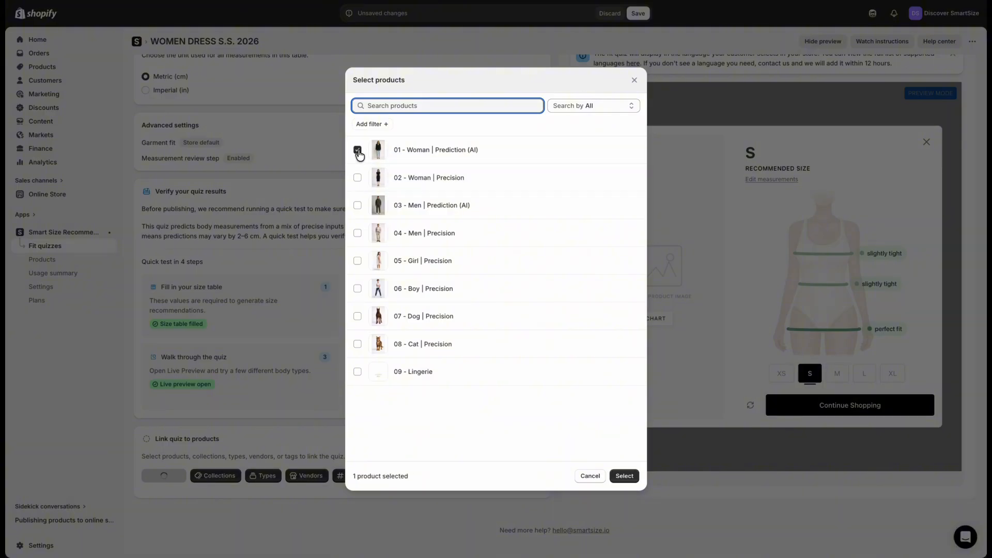
click(626, 477)
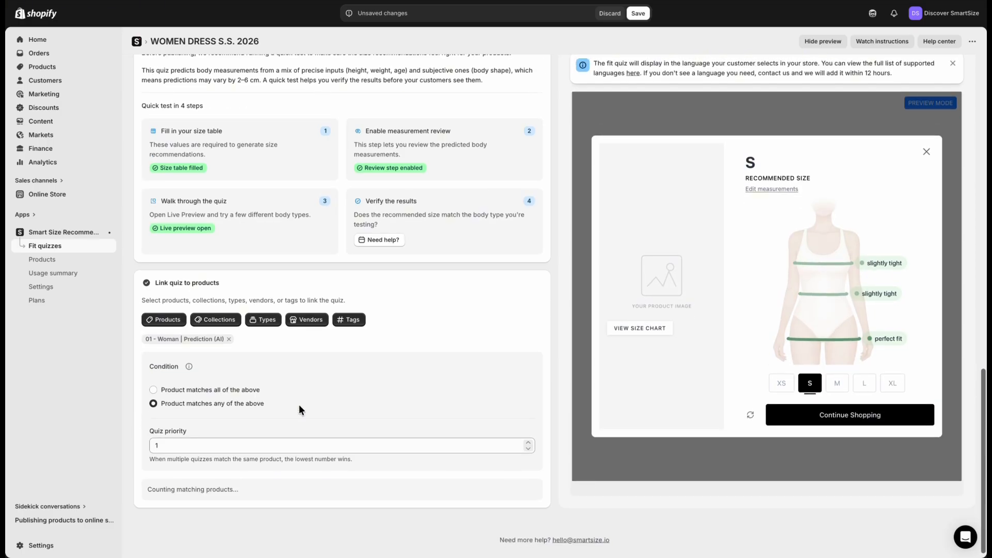
click(236, 321)
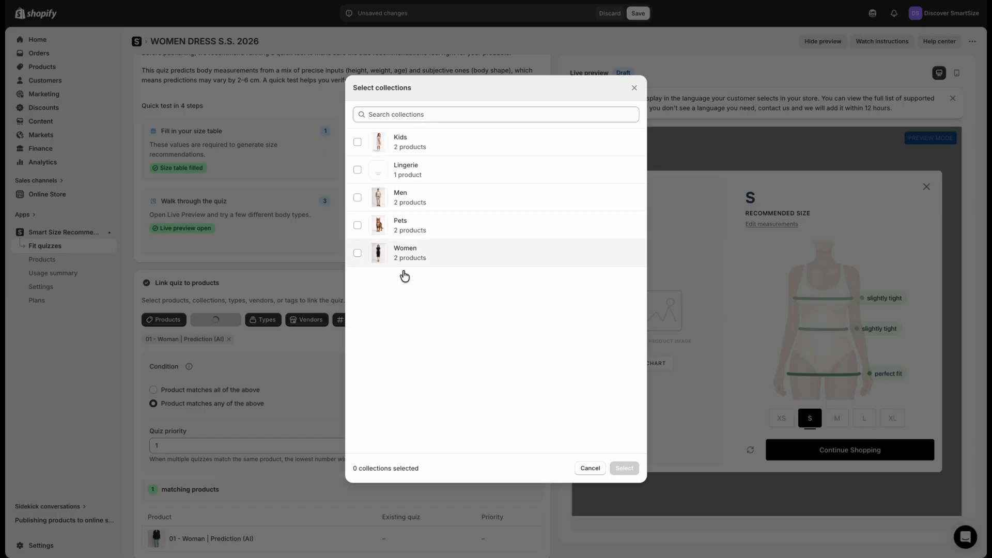
click(593, 468)
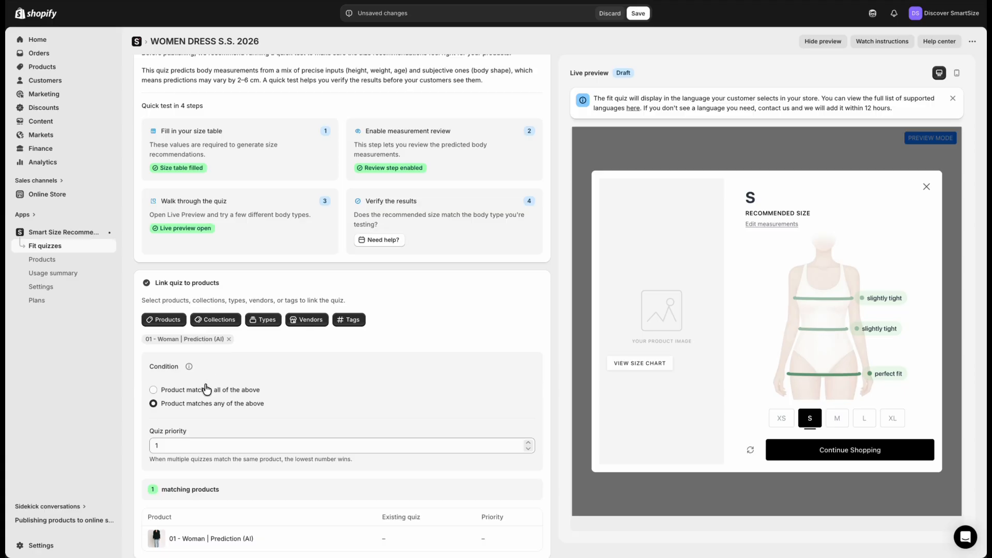
click(154, 389)
click(153, 403)
scroll(194, 408, down, 1)
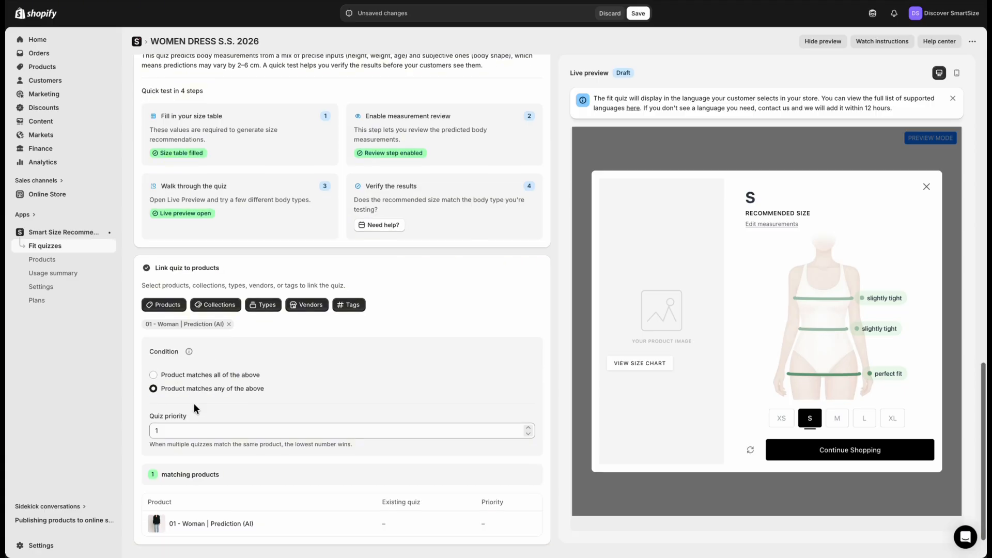
scroll(195, 407, down, 2)
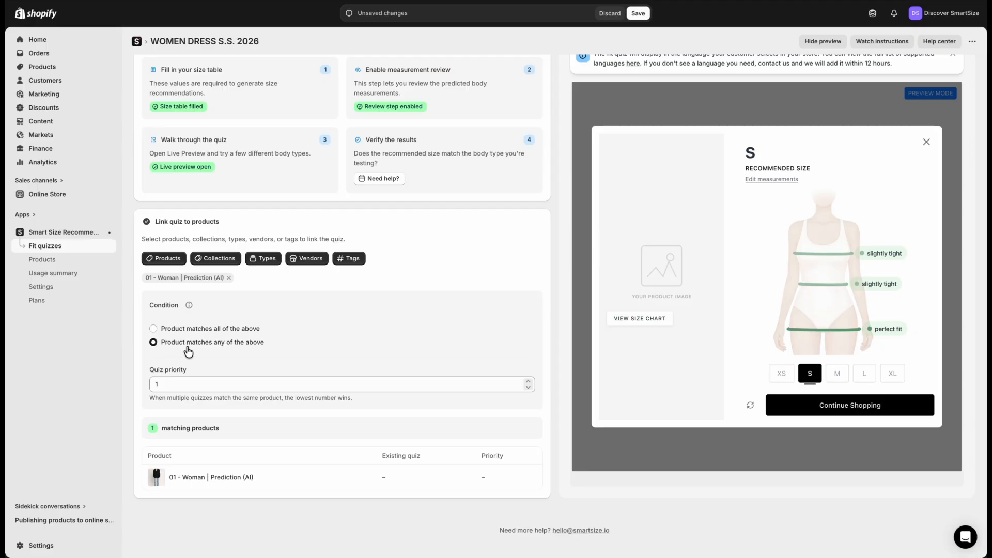
Link the quiz to the Women collection and the SmartSize vendor as well
click(214, 259)
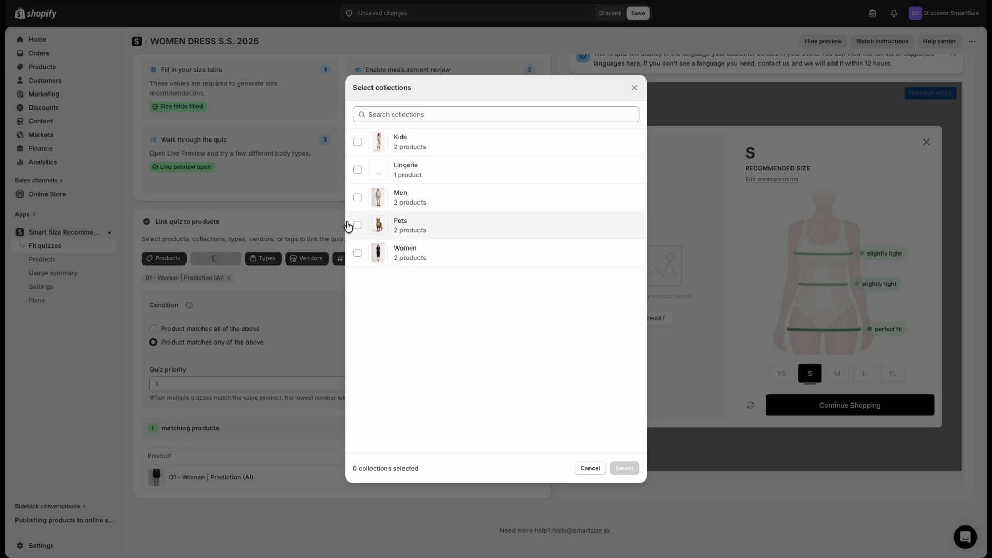
click(357, 253)
click(623, 468)
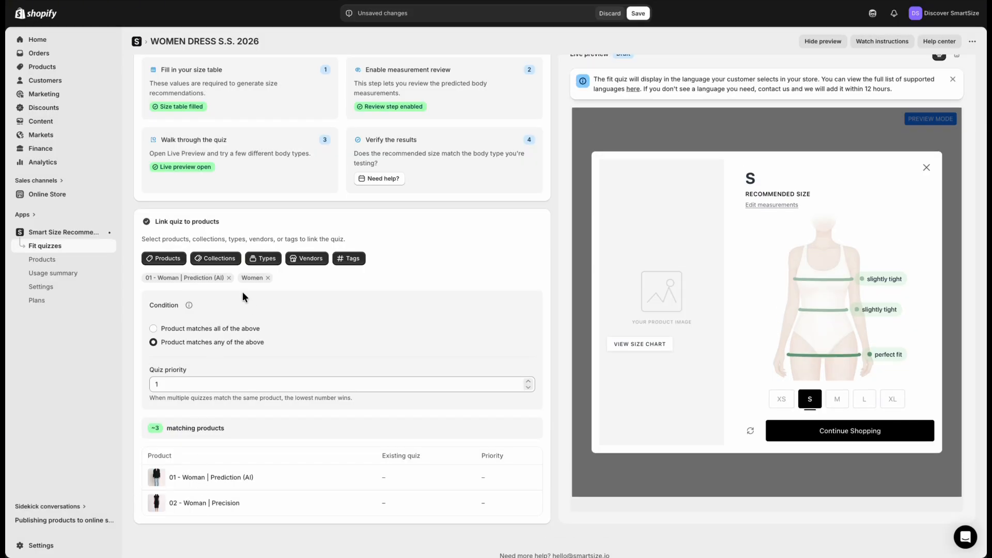
click(310, 259)
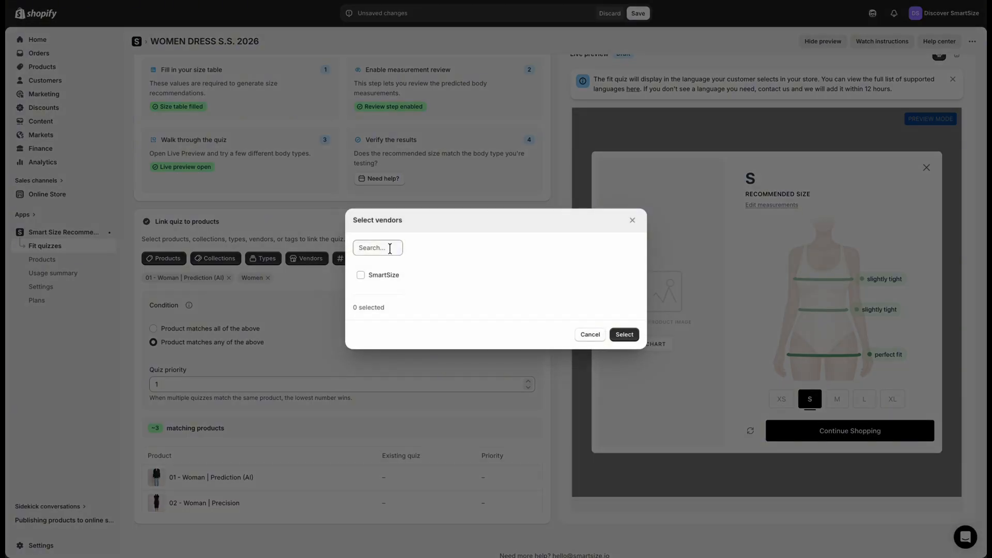
click(361, 275)
click(624, 334)
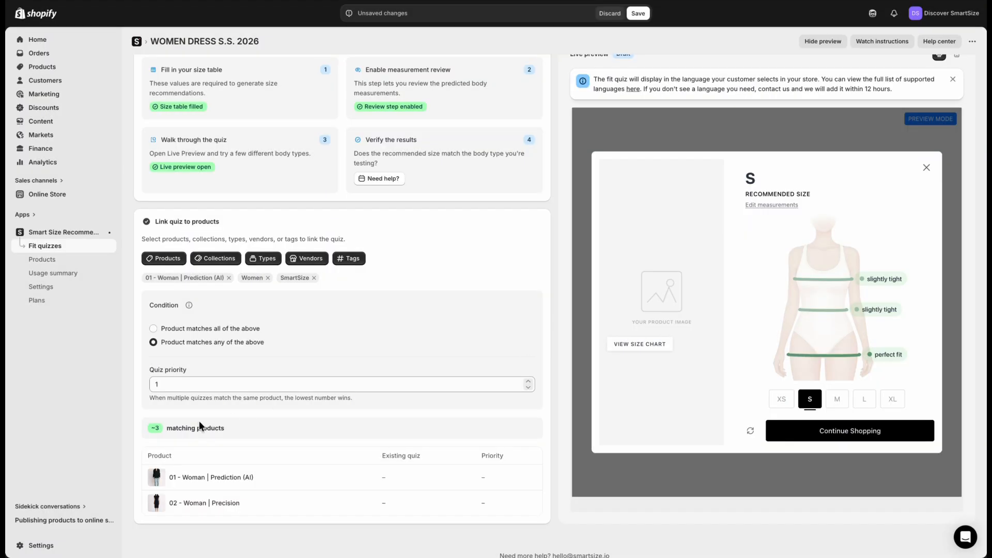
Examine the quiz priority setting and the existing quiz column in the list of matching products
click(190, 389)
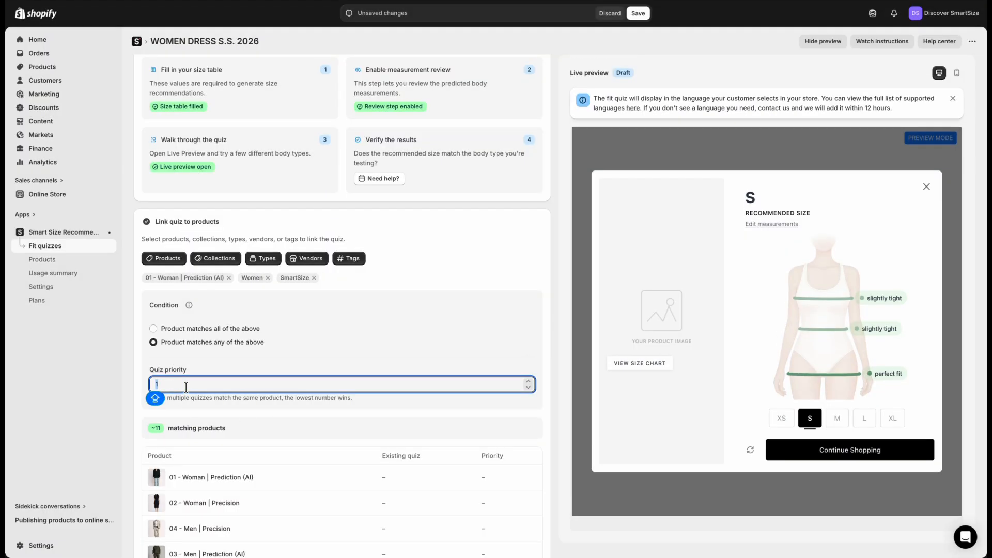
click(186, 384)
click(249, 360)
scroll(250, 358, down, 2)
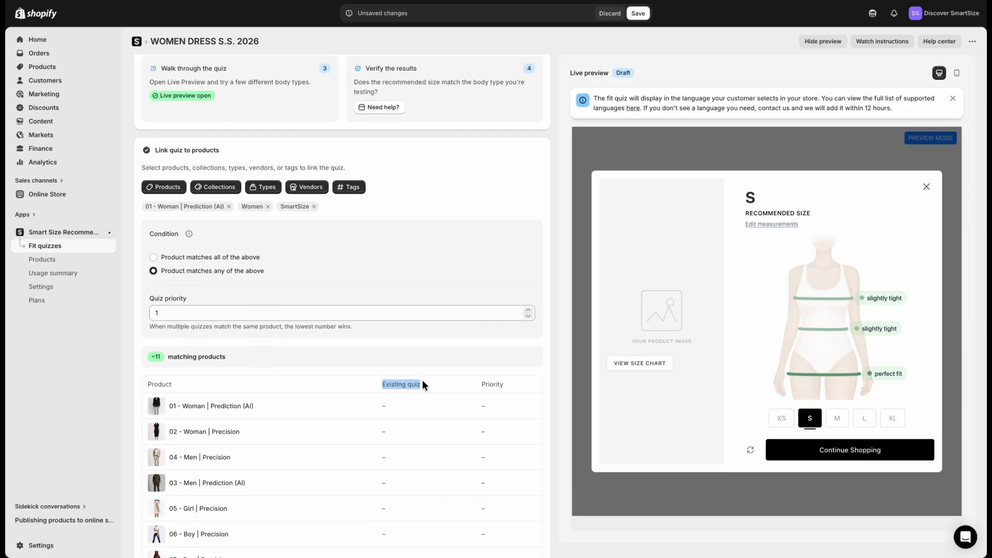
Remove the Women collection and SmartSize vendor from the quiz's product links, keeping only product 01, and save the quiz
scroll(826, 513, down, 4)
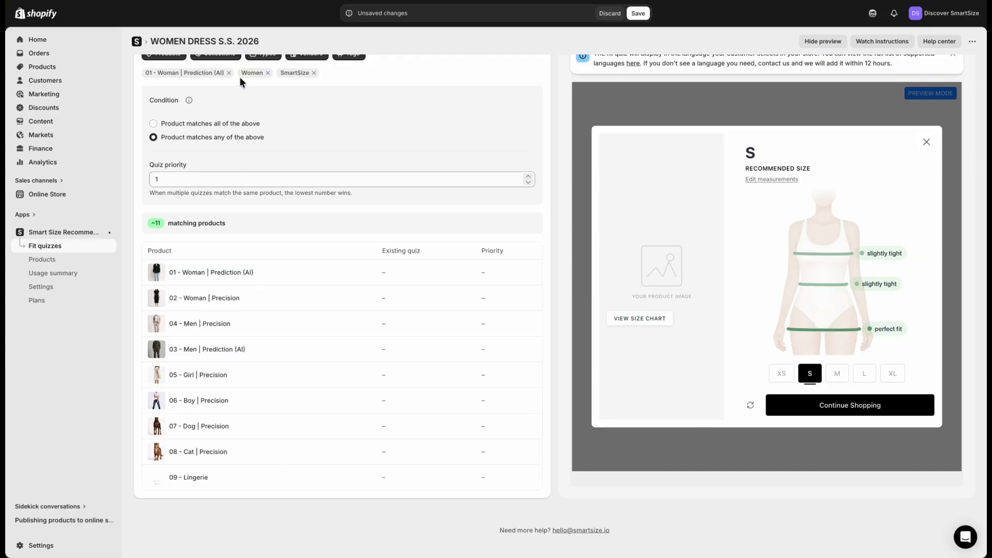
click(267, 73)
click(274, 73)
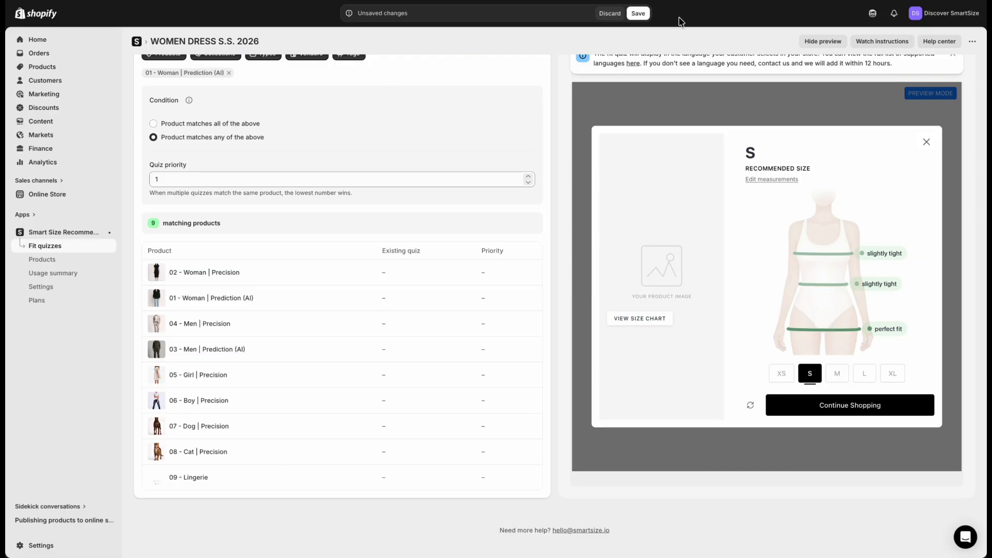
click(638, 13)
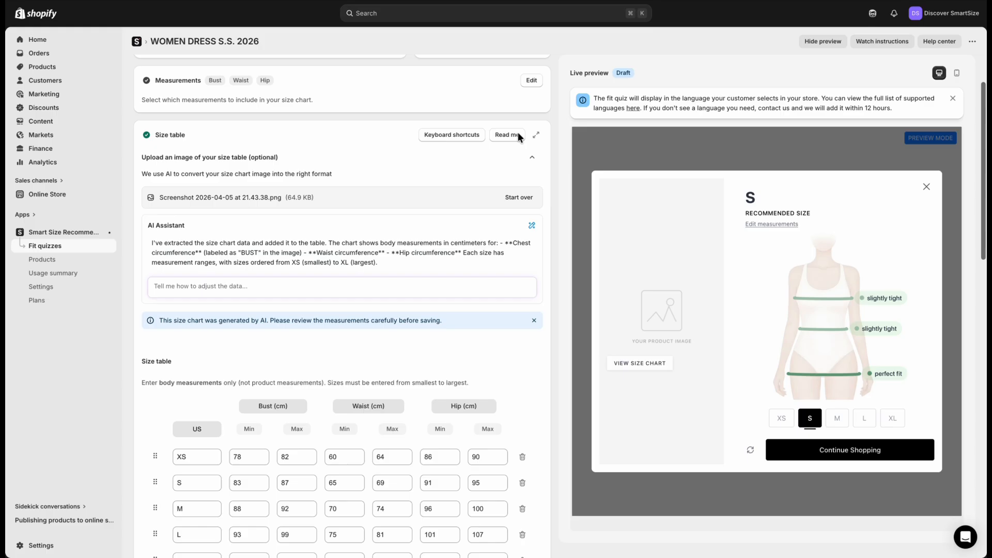
Set the quiz status to Active and save the change
click(465, 108)
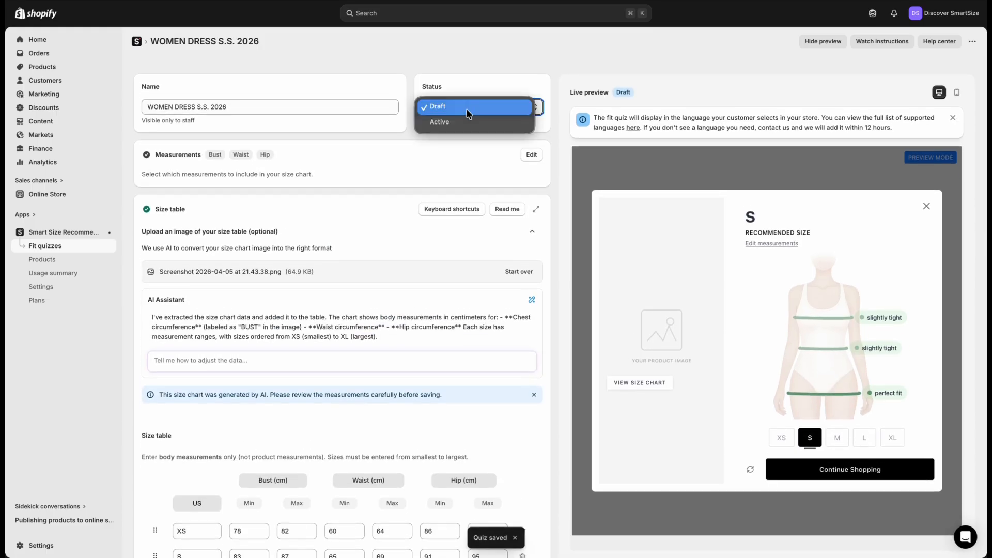
click(467, 121)
click(638, 13)
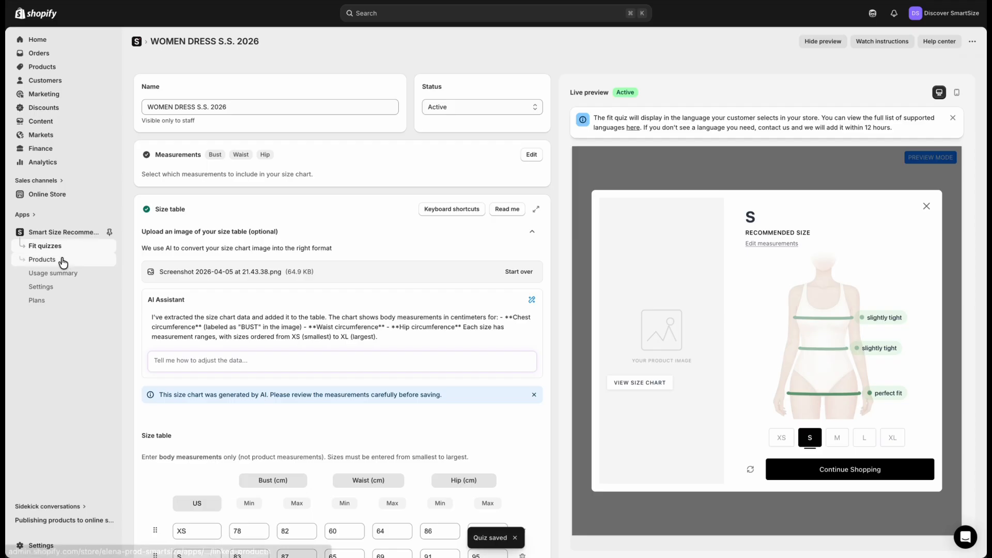
Refresh the app's product list, check the quiz name and status for "01 - Woman | Prediction (AI)", and view the list of fit quizzes
click(42, 260)
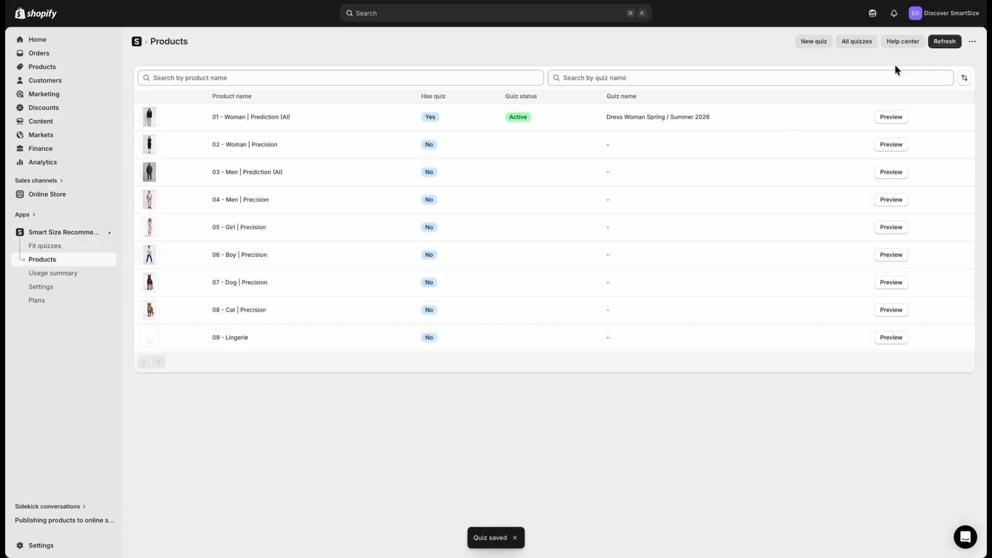
click(943, 43)
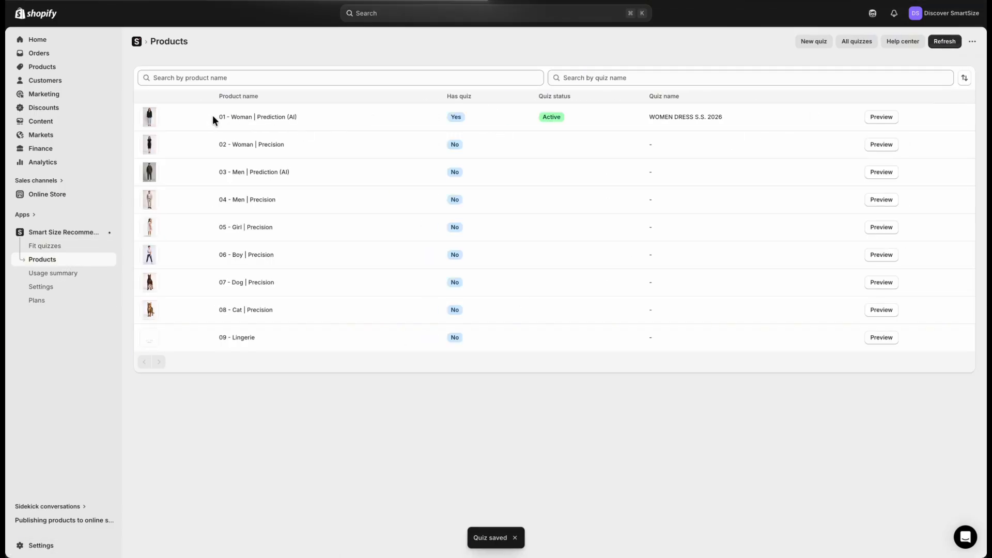
drag(207, 116, 588, 119)
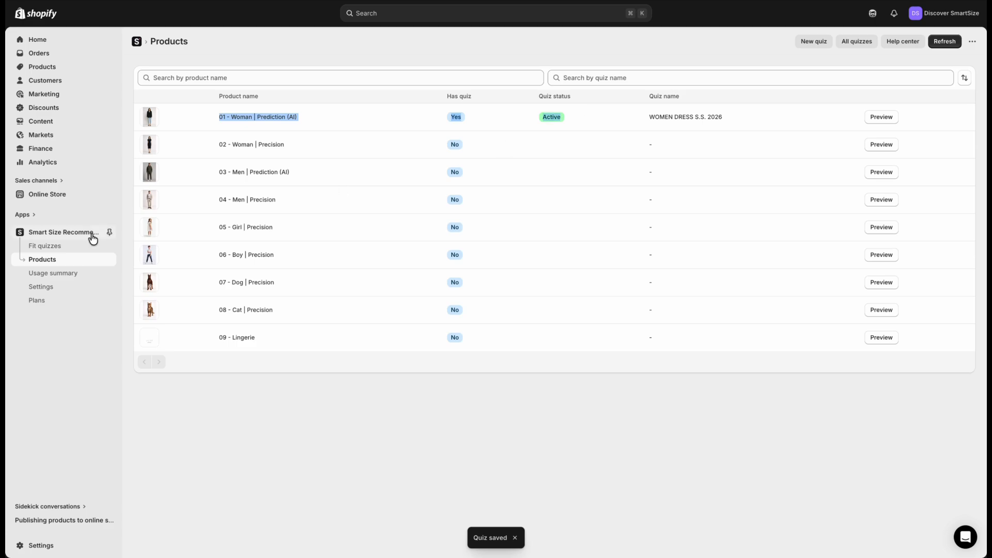
click(54, 247)
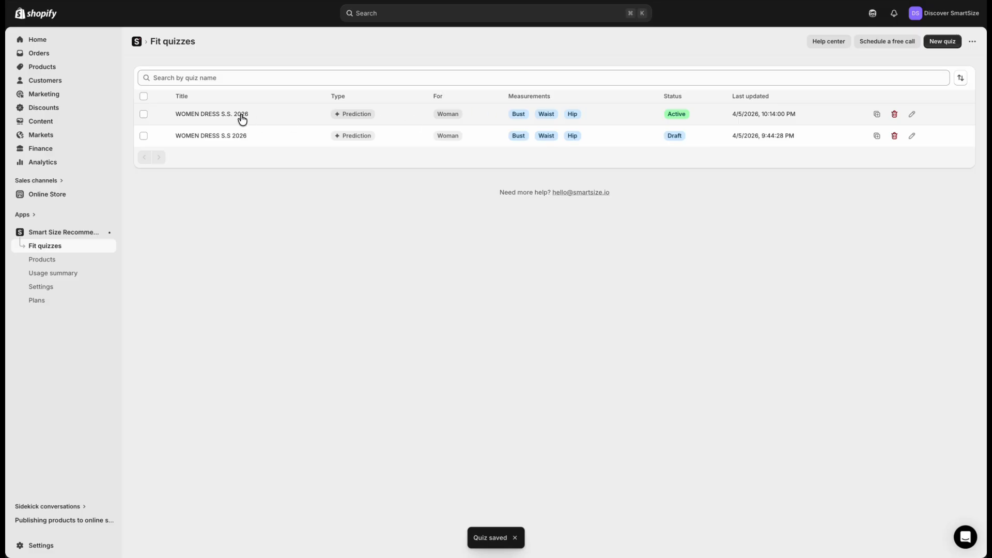
From the SmartSize home page's setup checklist, add the app block to the Dawn (main) theme
click(52, 236)
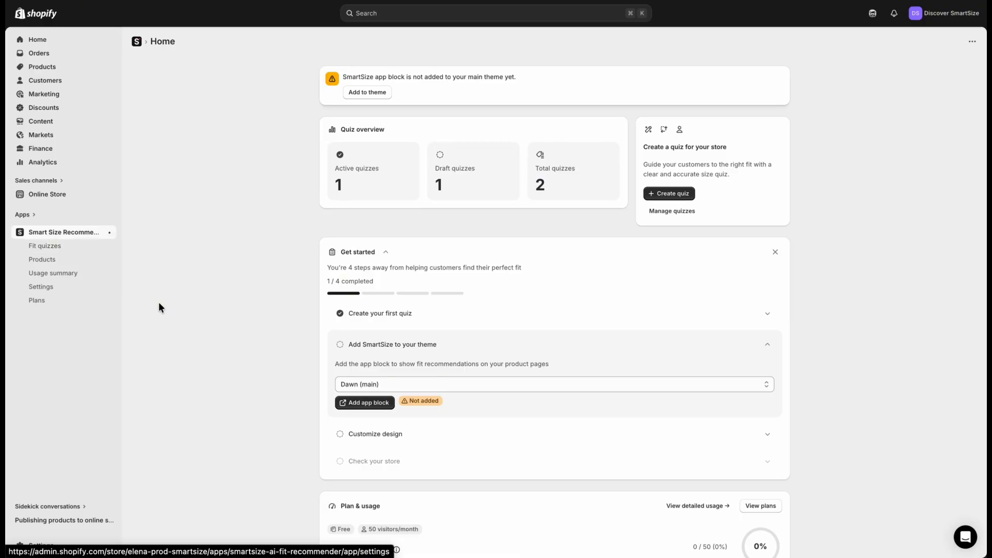
scroll(276, 333, down, 2)
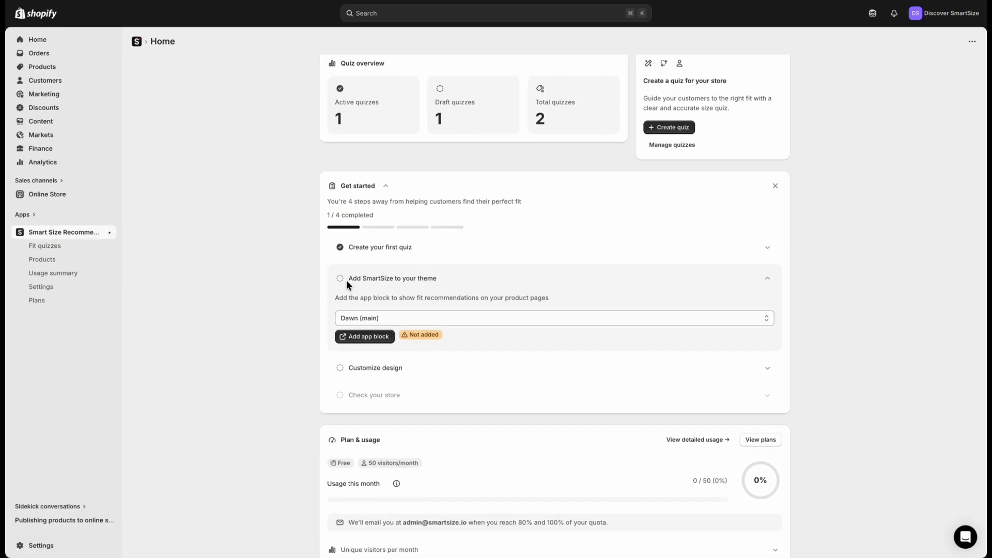
drag(347, 278, 457, 278)
scroll(457, 345, down, 1)
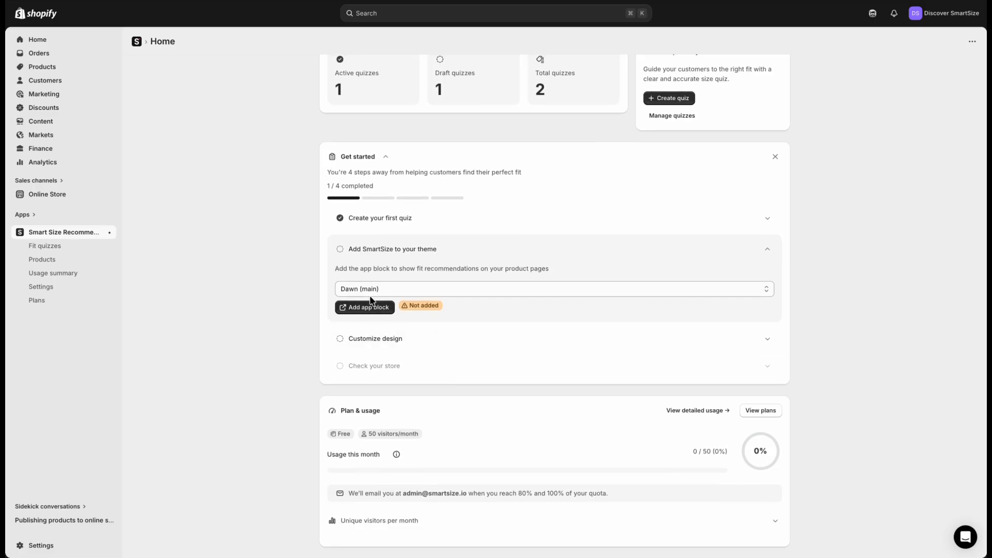
click(369, 290)
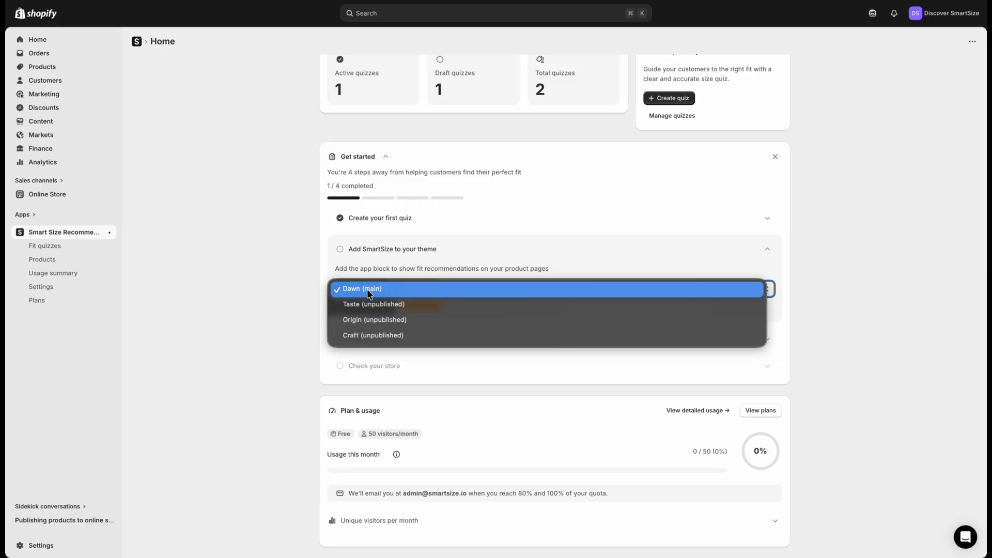
click(368, 290)
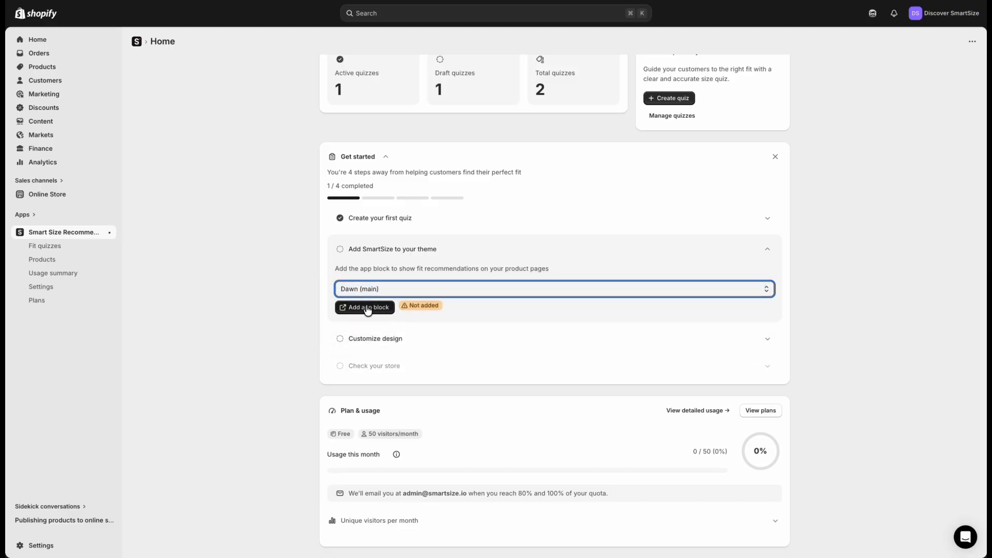
click(366, 308)
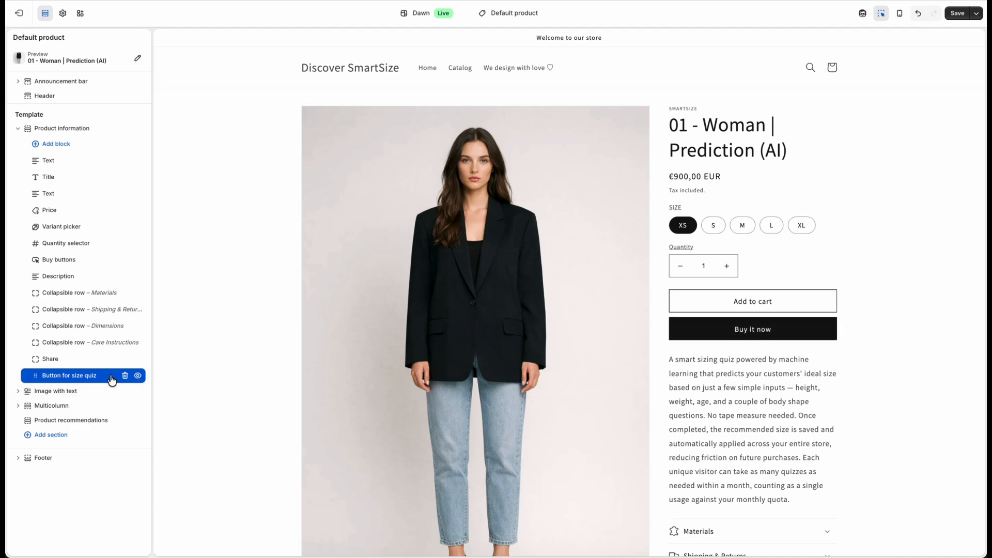
Move the "Button for size quiz" block directly below Price in Product information, save the theme and exit the editor
scroll(324, 470, down, 6)
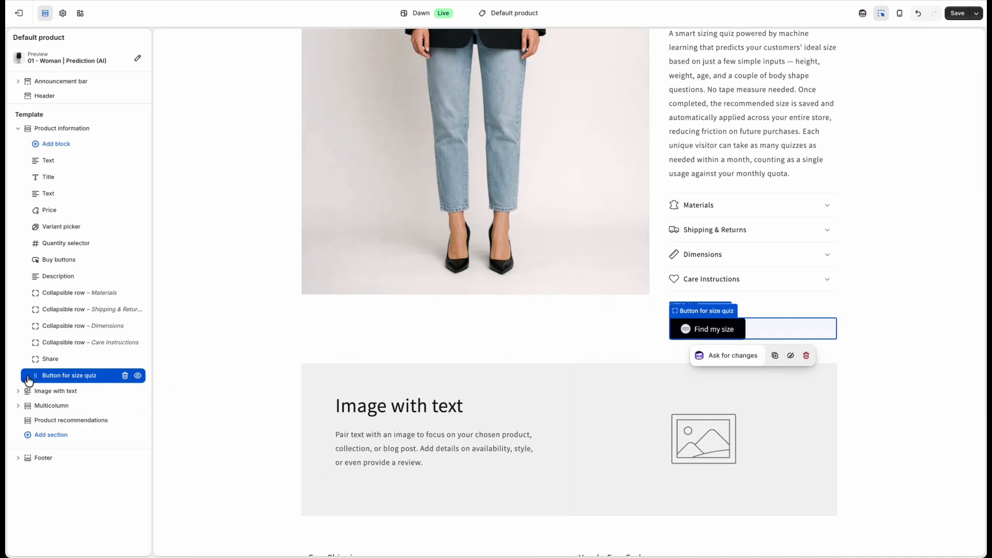
drag(29, 376, 23, 227)
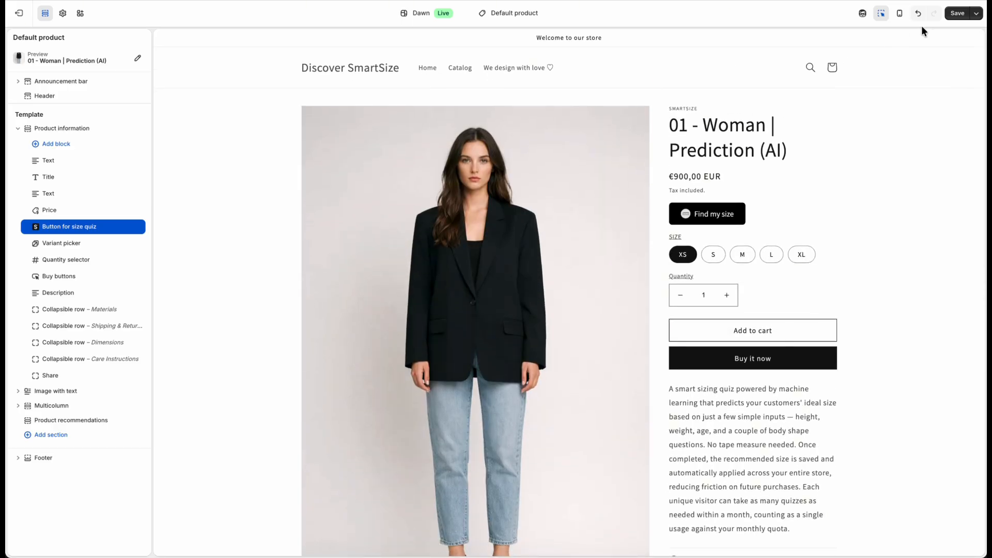
click(956, 13)
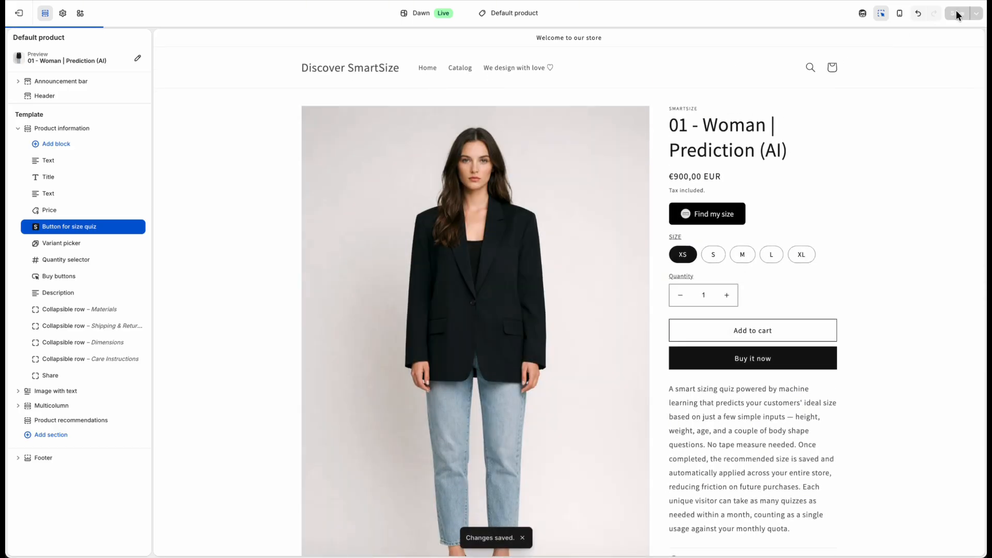
click(19, 14)
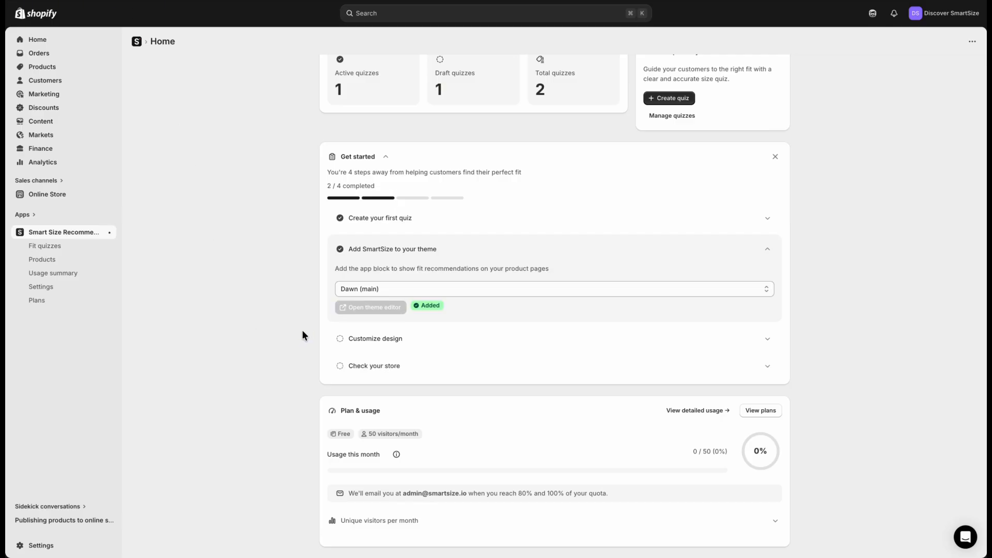
Open the theme editor through the Customize design setup task and bring up the size quiz button's settings
click(367, 339)
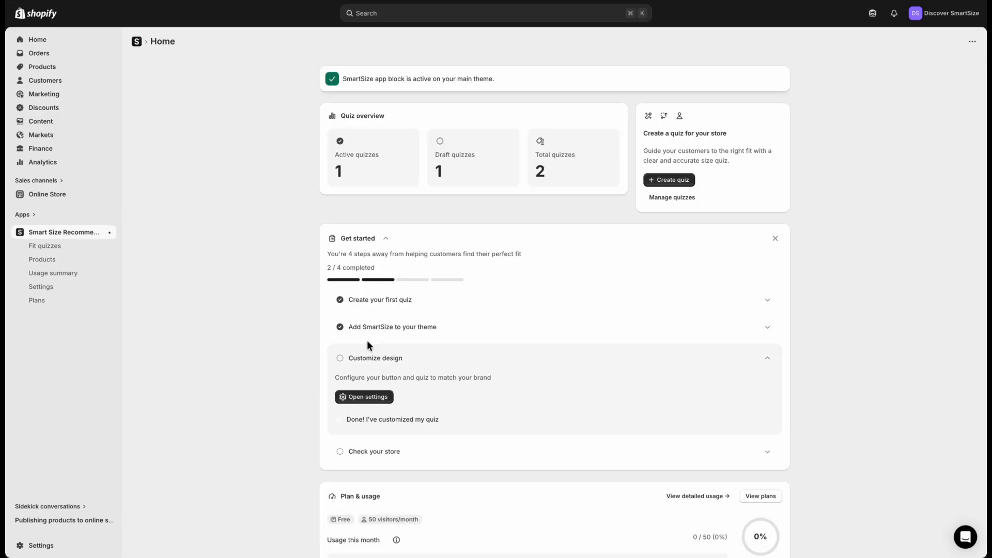
click(374, 397)
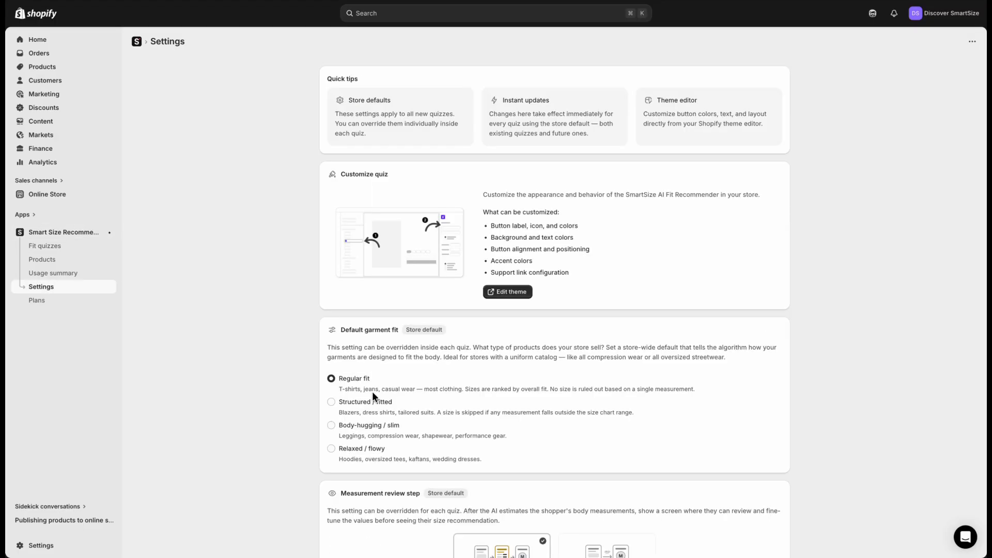
click(510, 292)
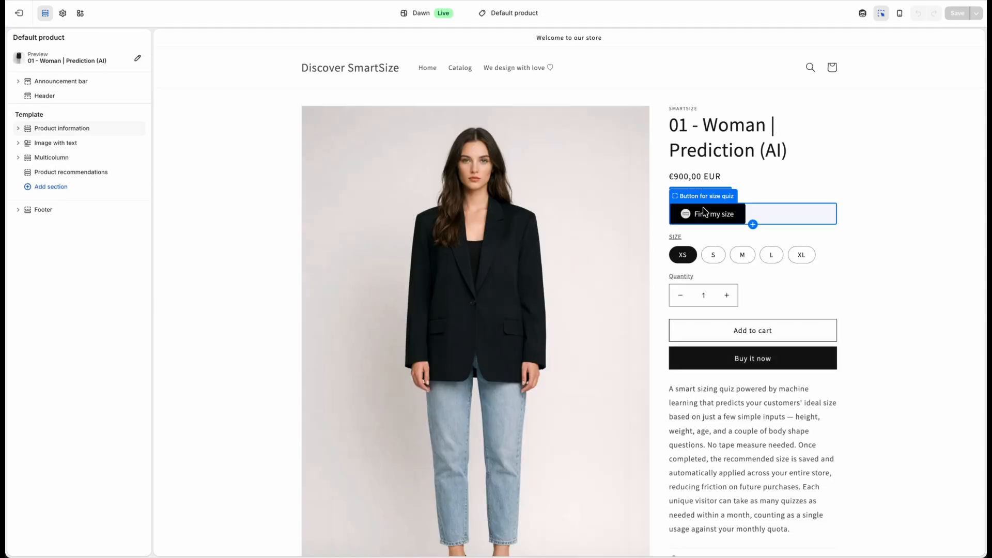
click(703, 211)
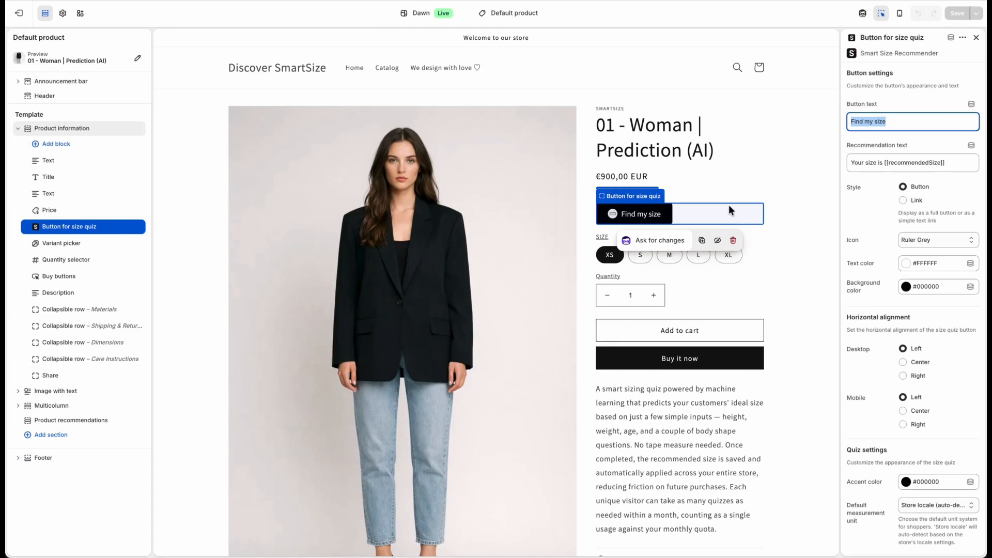
Set the size quiz button's text to "WHAT IS MY SIZE?"
click(906, 124)
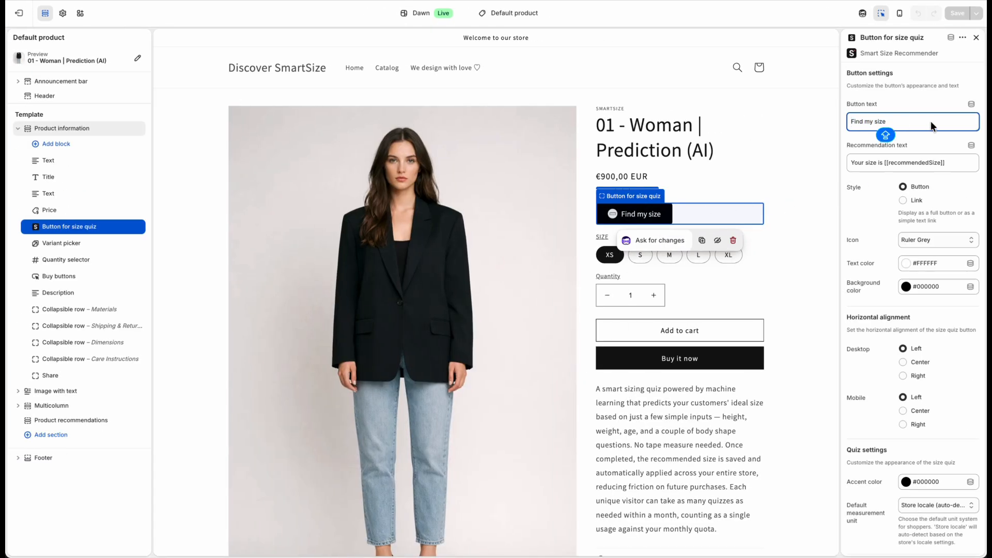
drag(855, 128, 827, 122)
text(WHAT IS M)
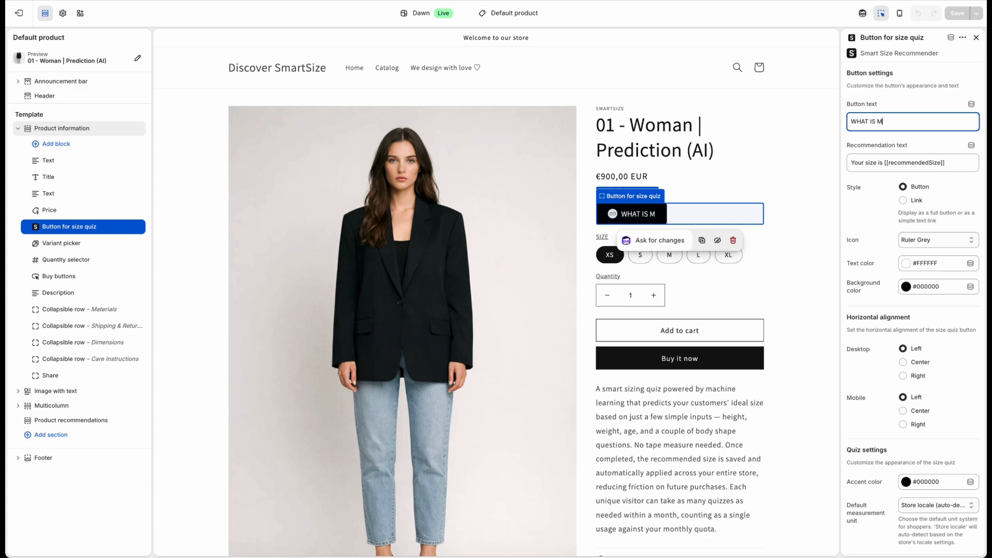
text(Y SIZE?)
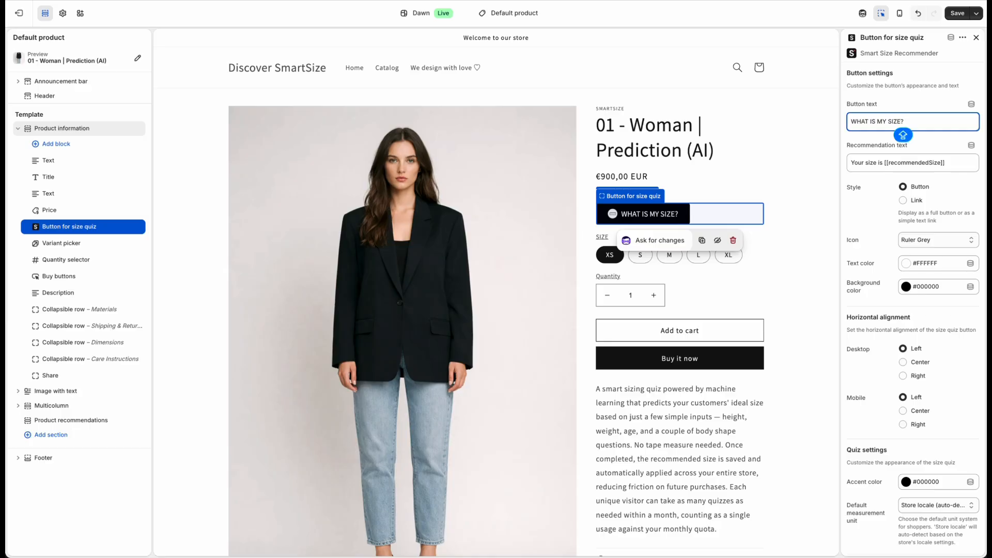
click(822, 123)
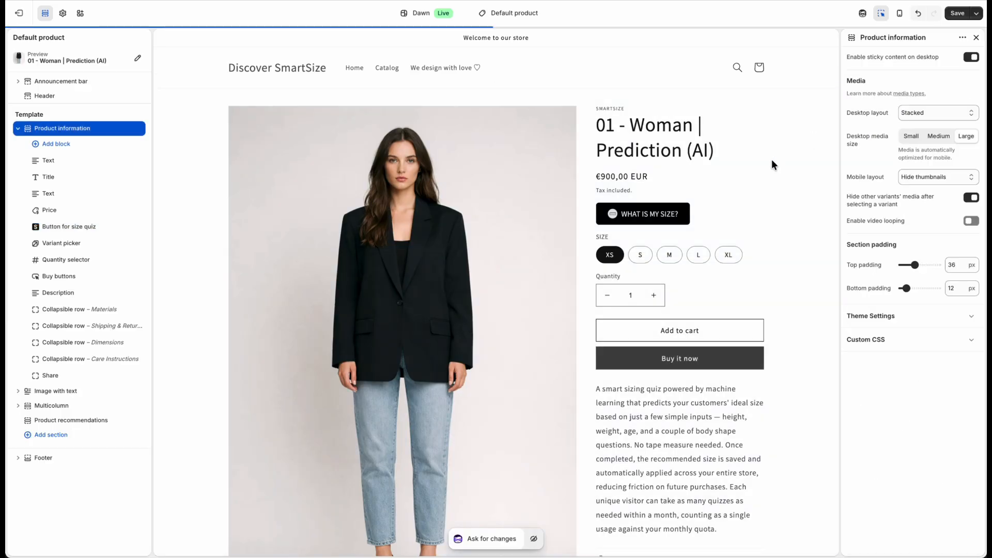
click(702, 206)
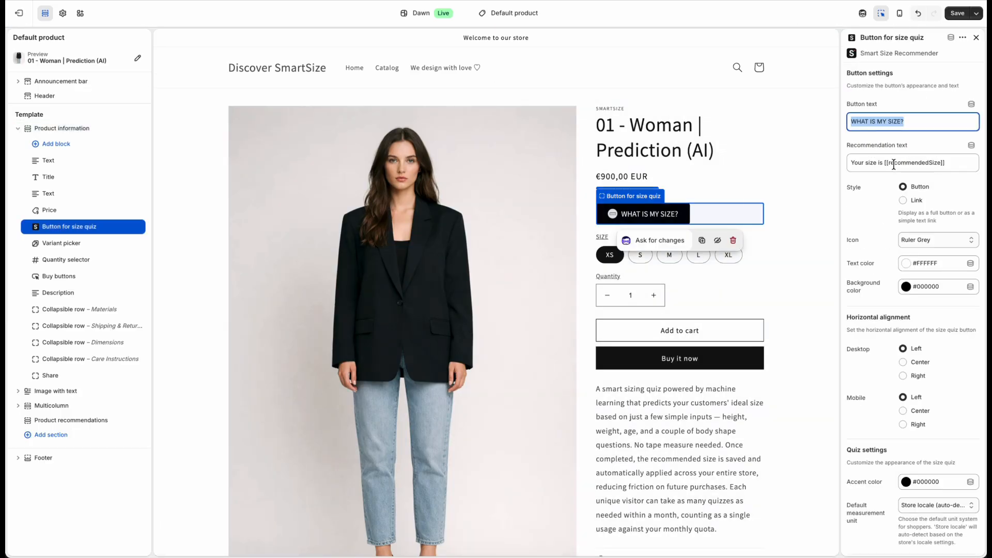
Examine the recommendation text and its recommended-size placeholder in the quiz button's settings
drag(883, 162, 842, 162)
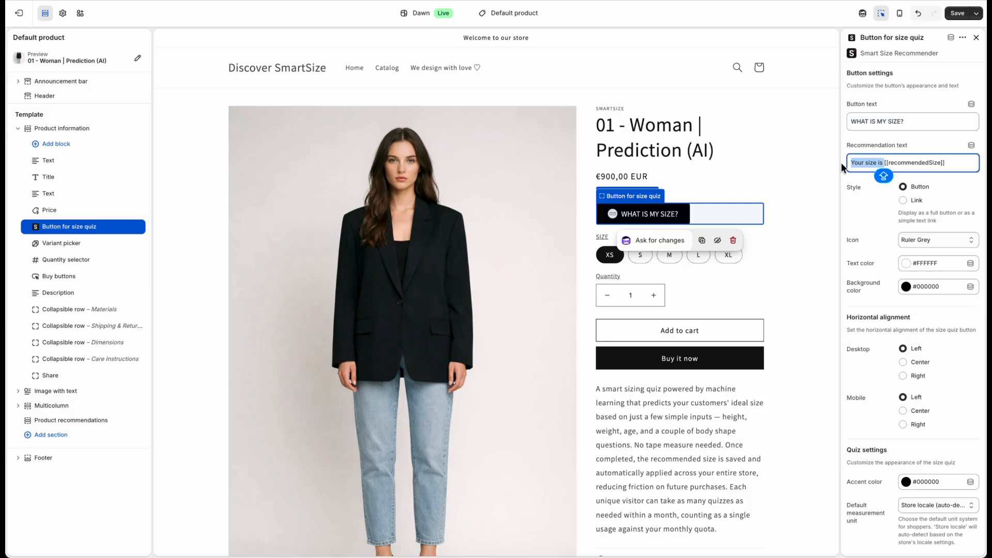
click(963, 164)
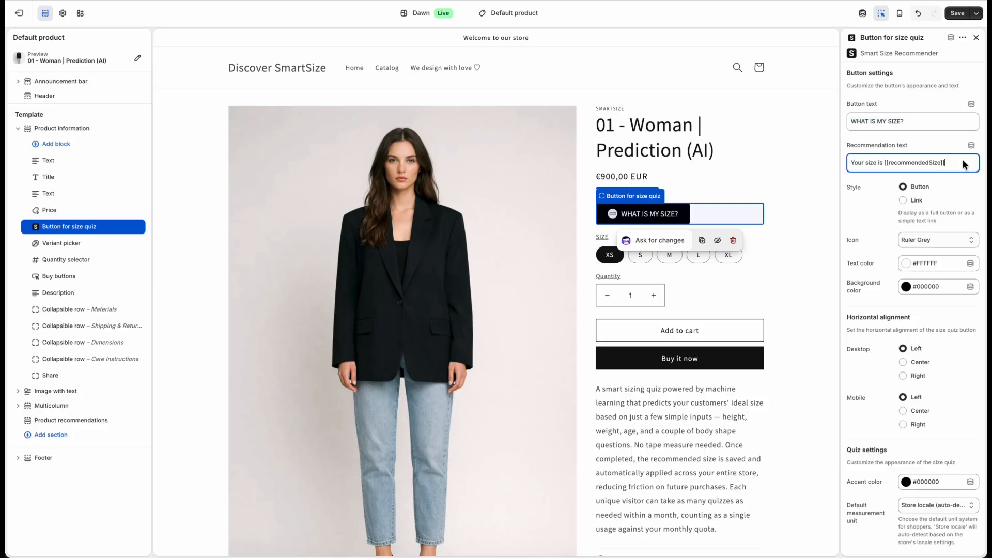
click(866, 202)
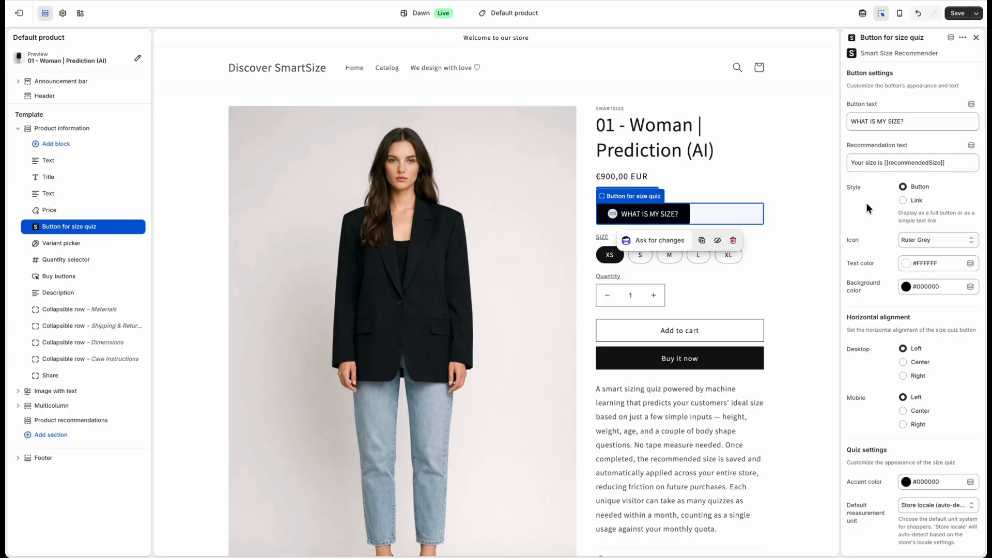
scroll(866, 202, down, 1)
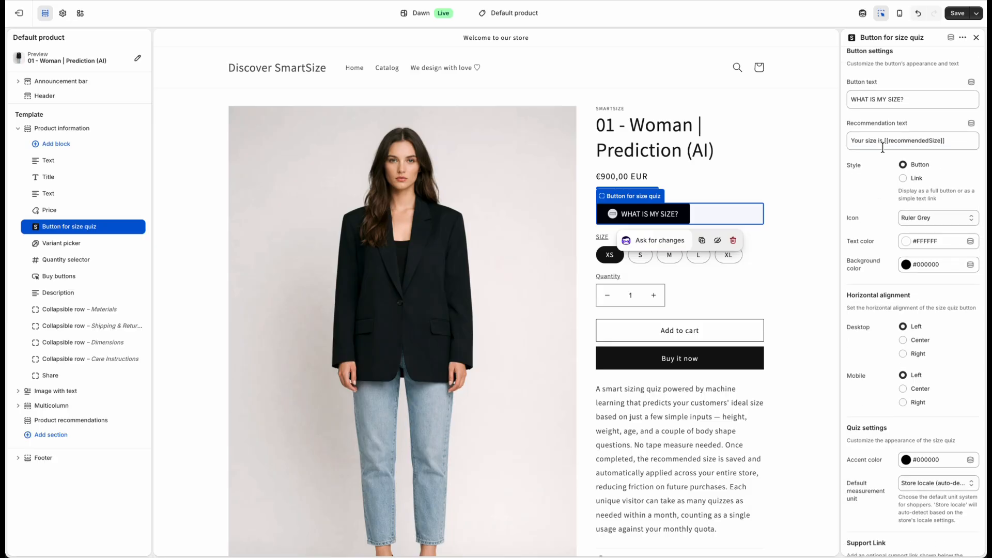
drag(884, 141, 954, 141)
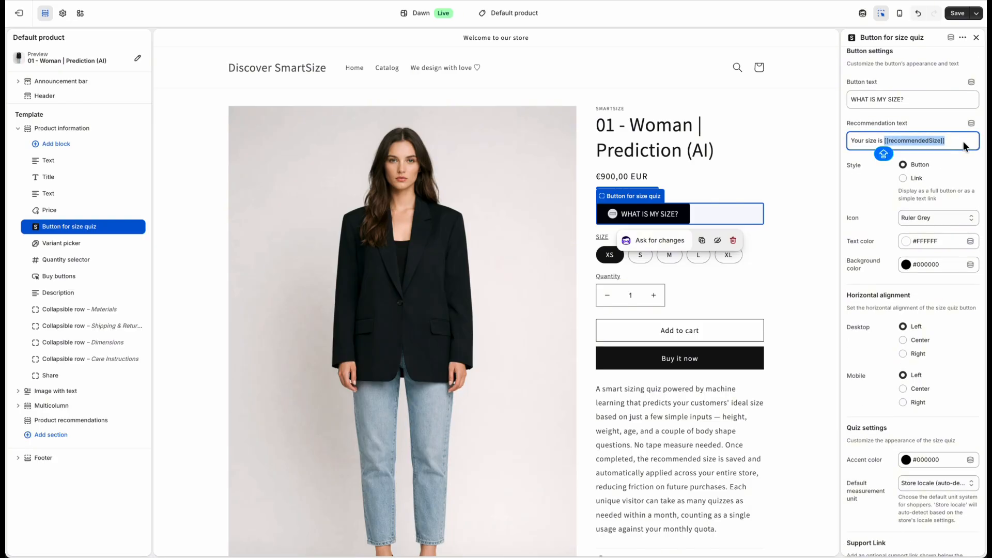
click(883, 181)
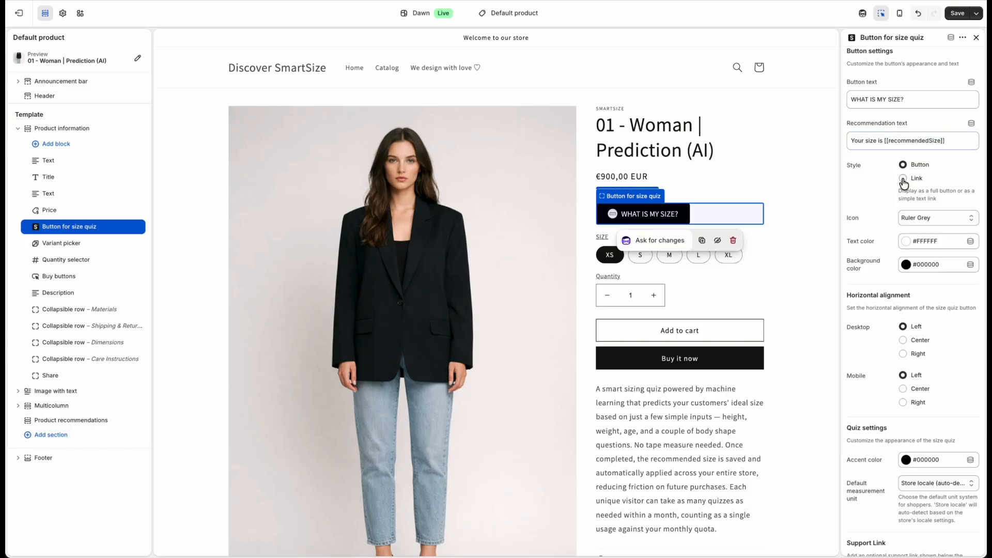
Set the size quiz button's style to Link
click(903, 179)
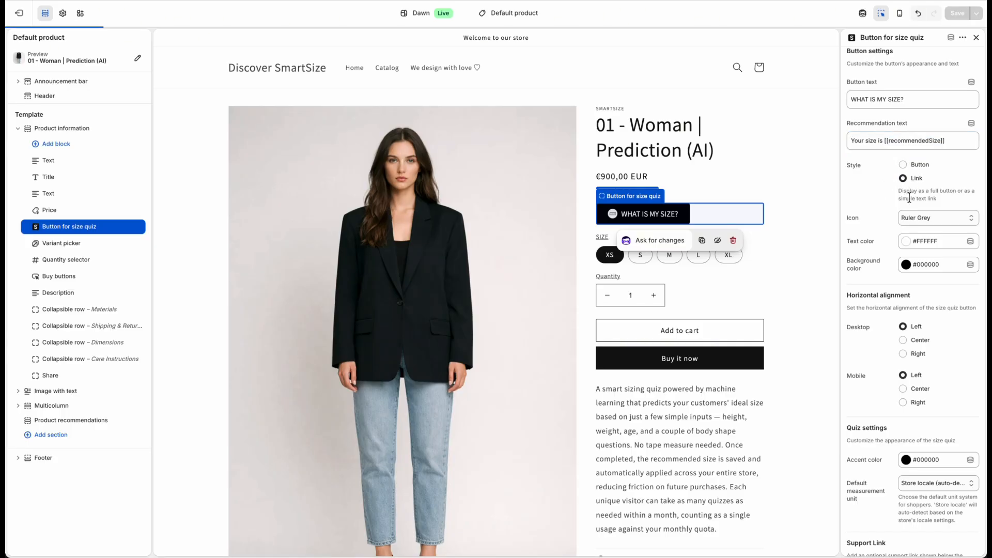
Set the size quiz button's text color to #121212 from the currently used colors
click(929, 242)
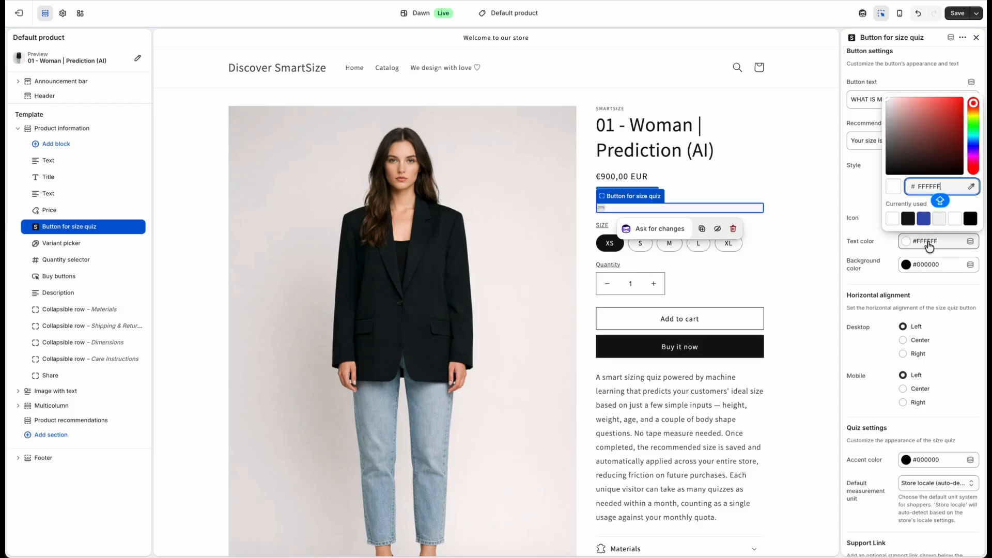
click(909, 219)
click(866, 193)
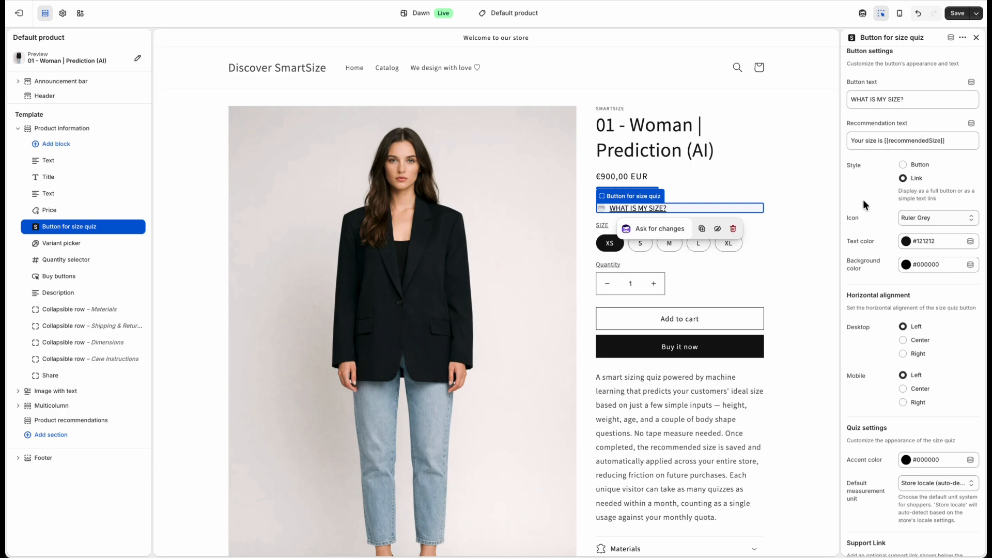
Set the size quiz button's desktop horizontal alignment to Right
scroll(870, 311, down, 2)
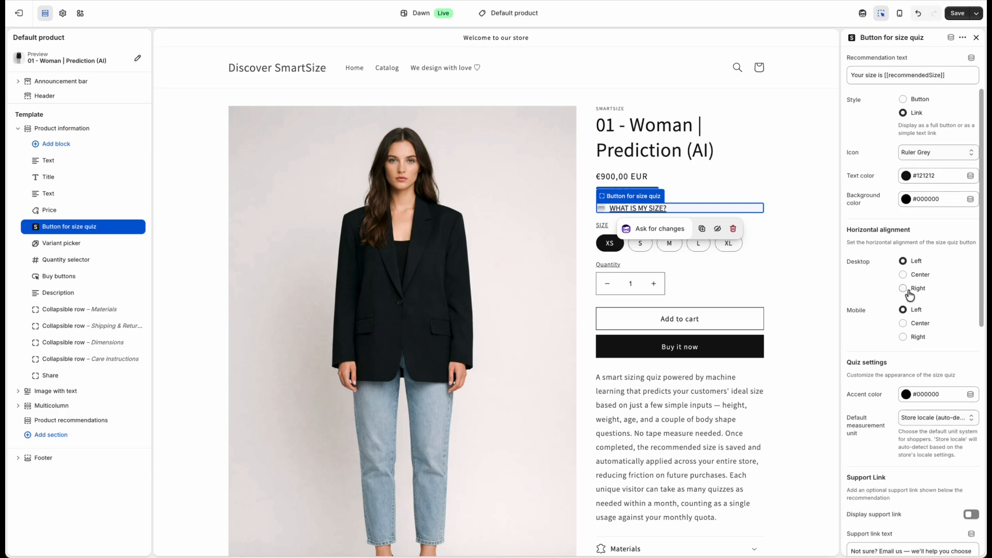
click(904, 291)
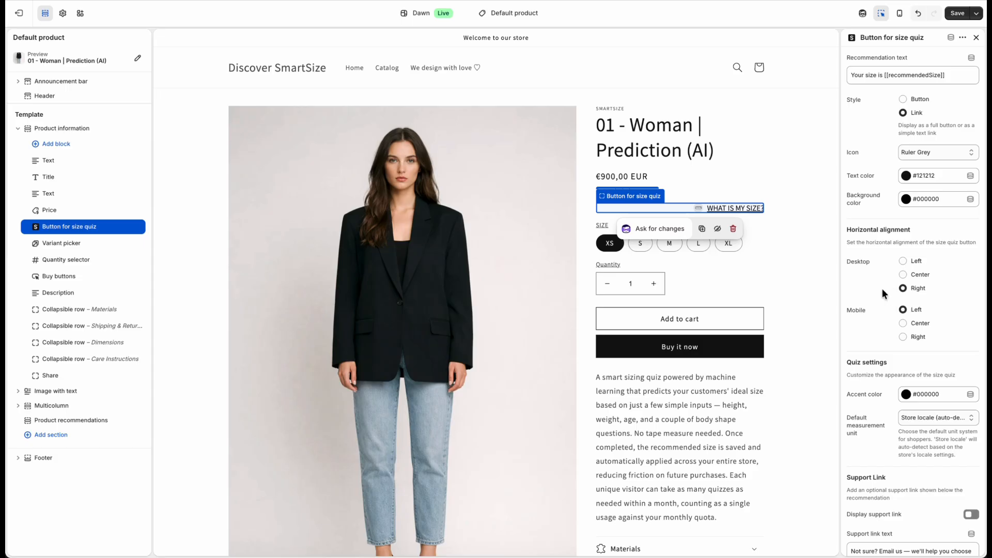
Examine the quiz's accent color, default measurement unit options, support link and advanced settings
scroll(876, 292, down, 3)
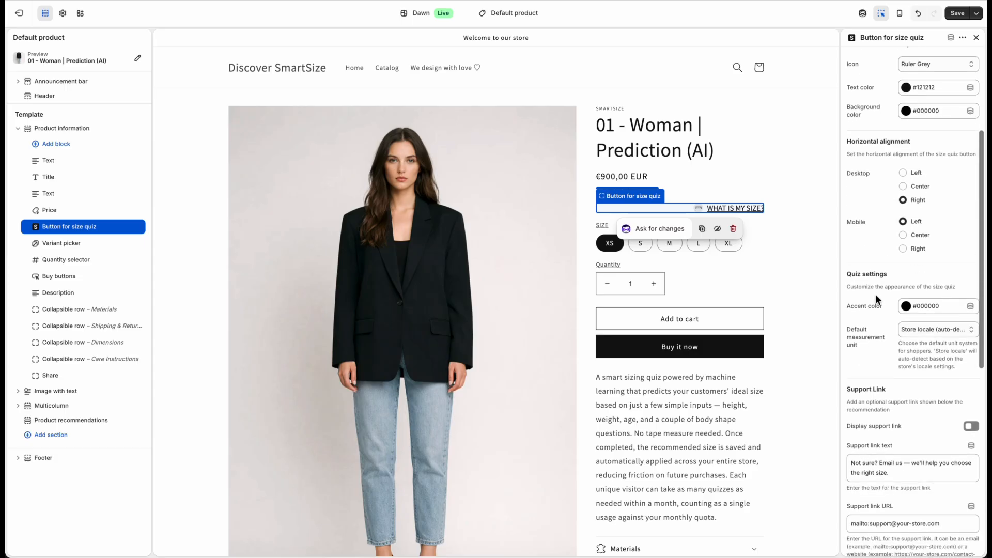
click(911, 313)
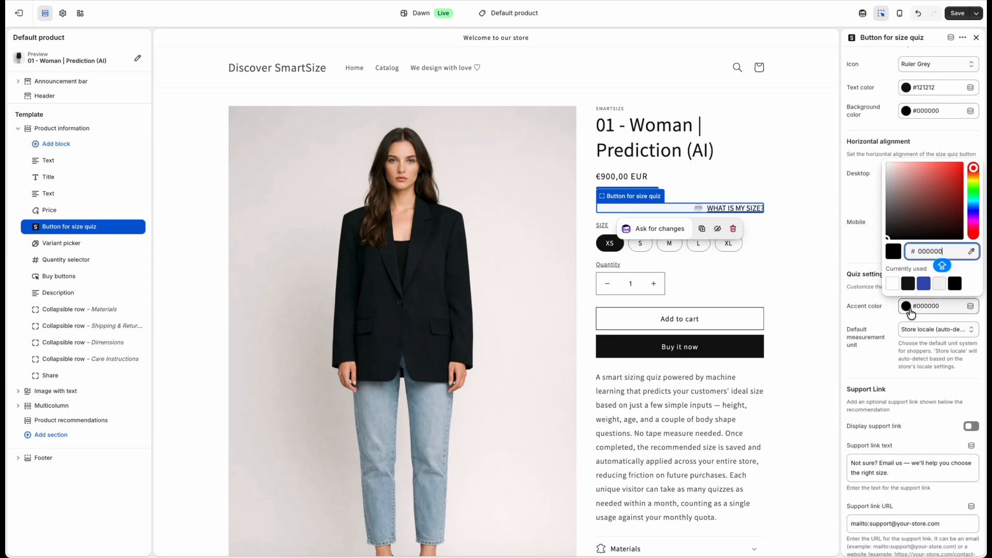
click(853, 271)
scroll(880, 366, down, 3)
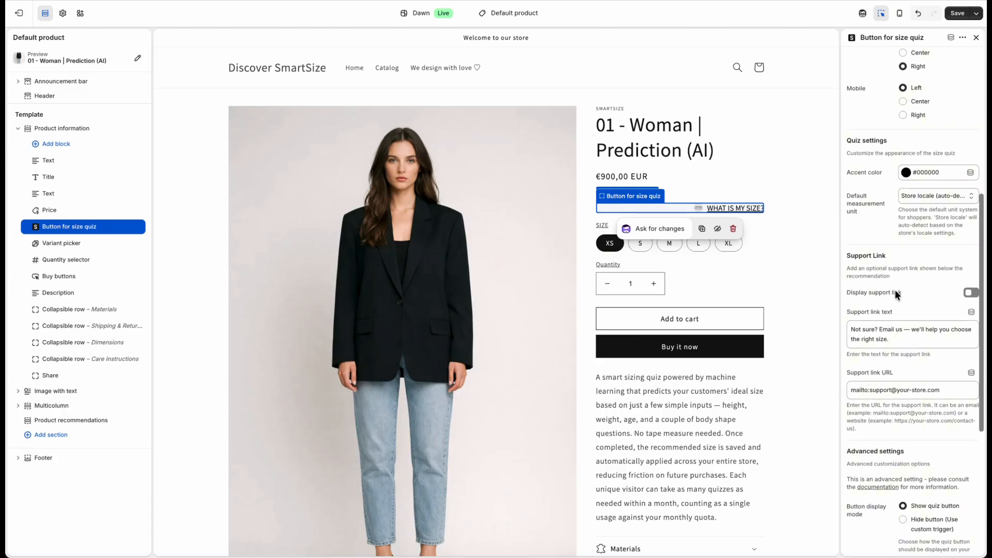
click(944, 192)
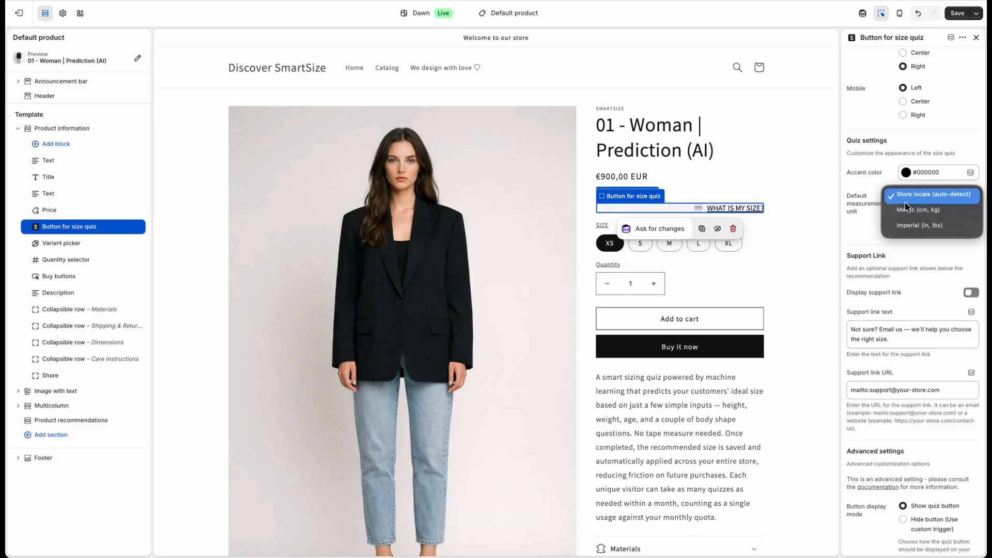
click(862, 227)
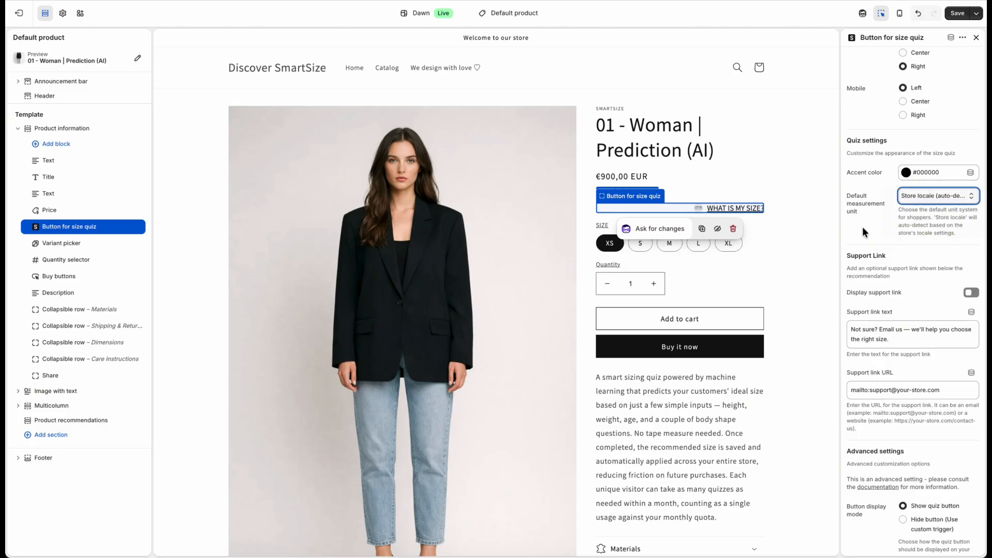
scroll(864, 243, down, 5)
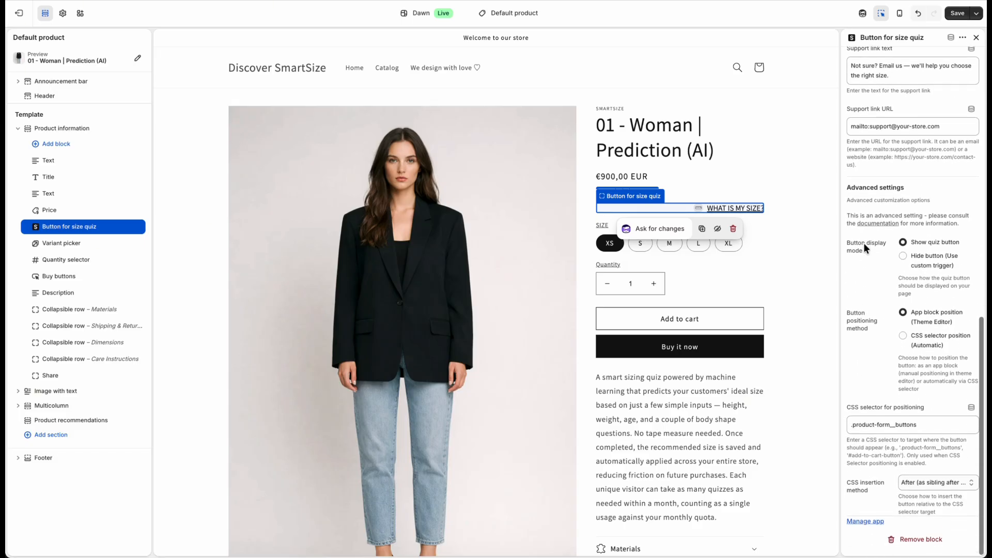
scroll(863, 243, up, 6)
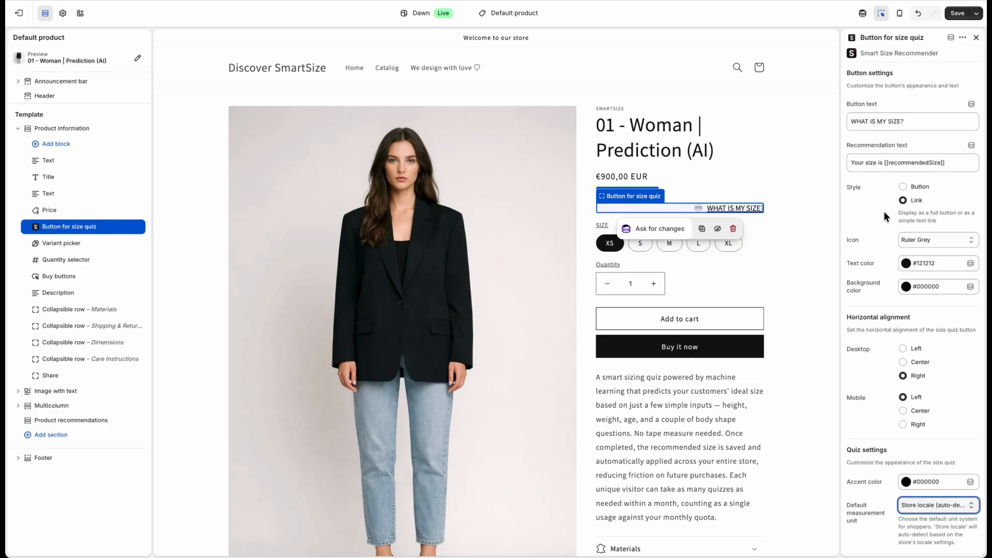
Set the size quiz button's desktop alignment to Left and save the theme changes
click(903, 349)
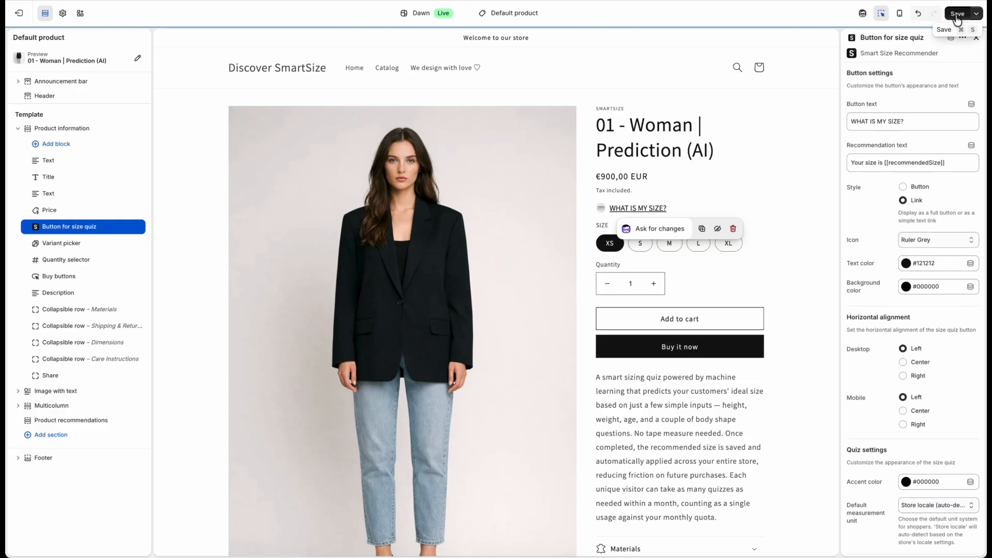
click(957, 14)
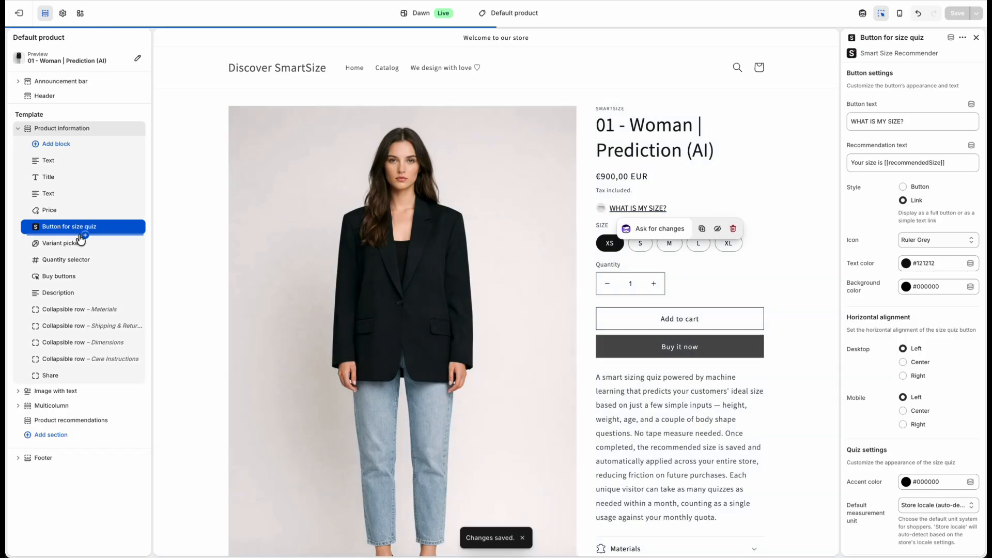
Examine the app blocks that can be inserted between the size quiz button and the variant picker
click(83, 234)
click(236, 264)
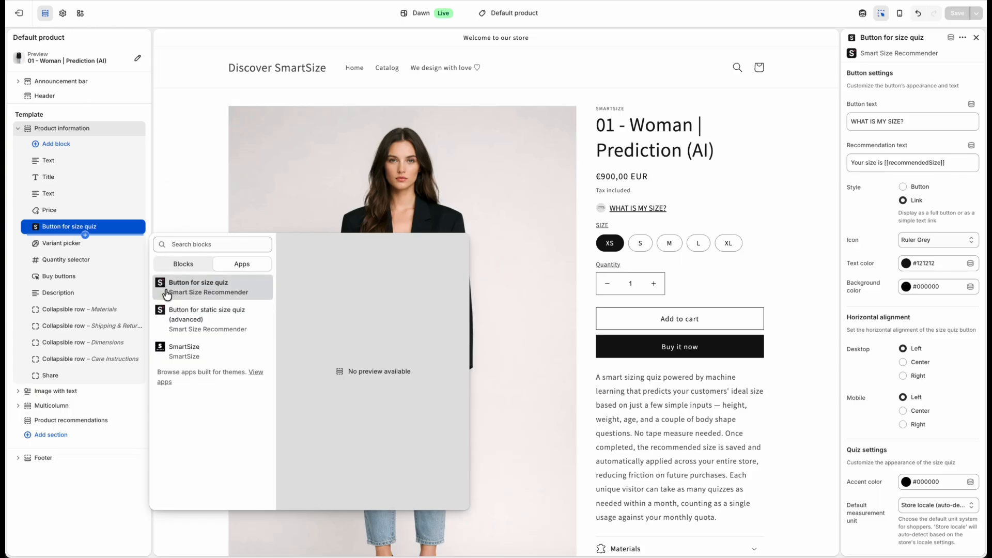
click(101, 17)
Leave the theme editor, return to the Smart Size Recommender app and mark the Customize design setup task as done
click(19, 13)
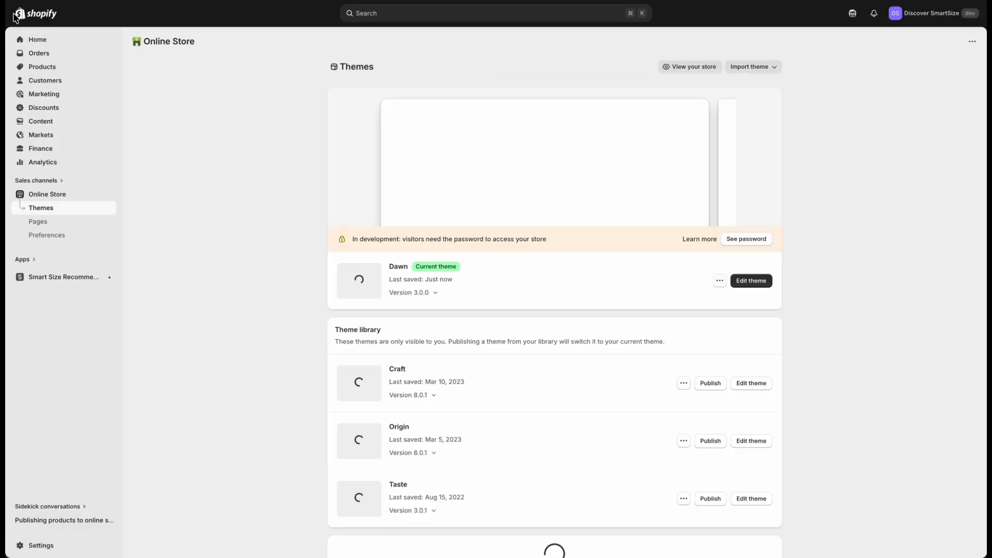
click(75, 278)
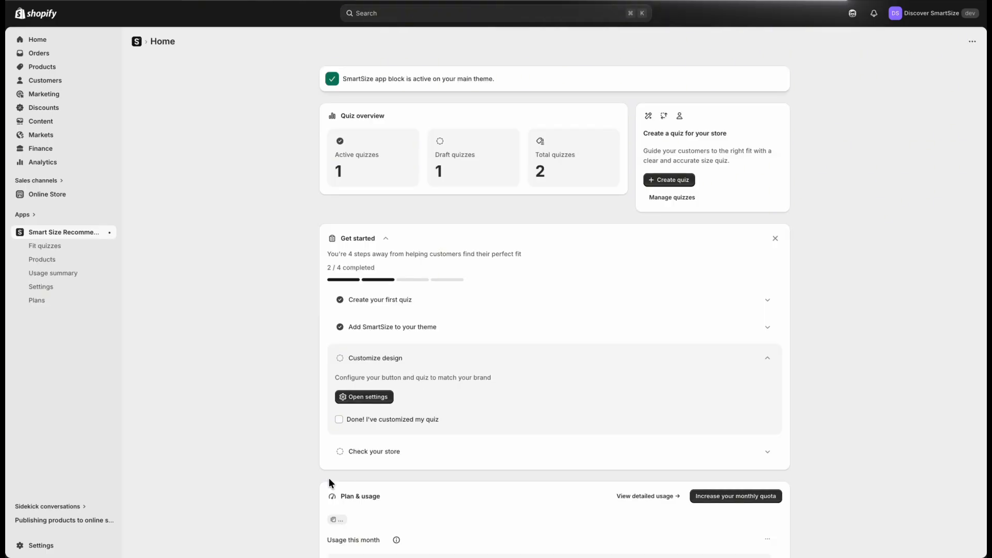
scroll(362, 454, down, 2)
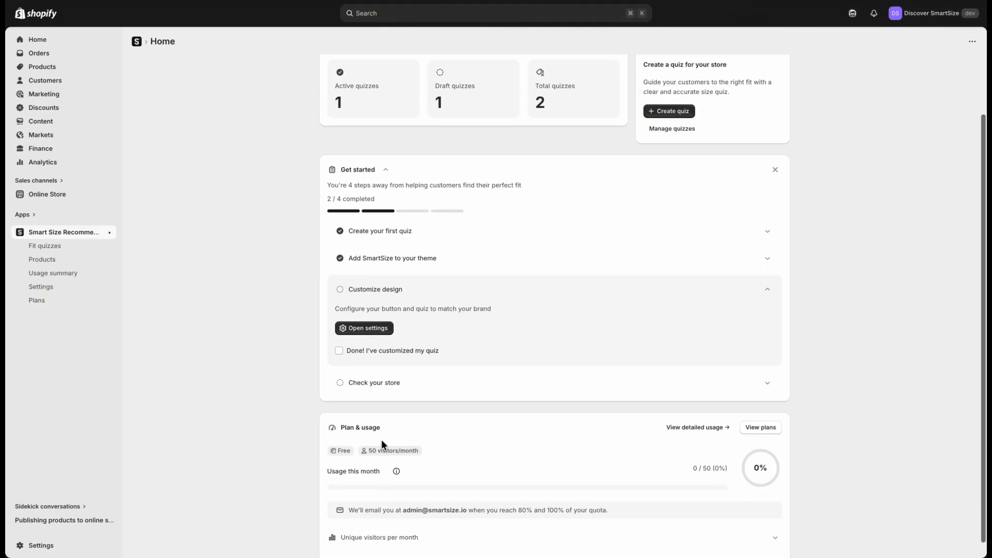
click(339, 352)
click(358, 382)
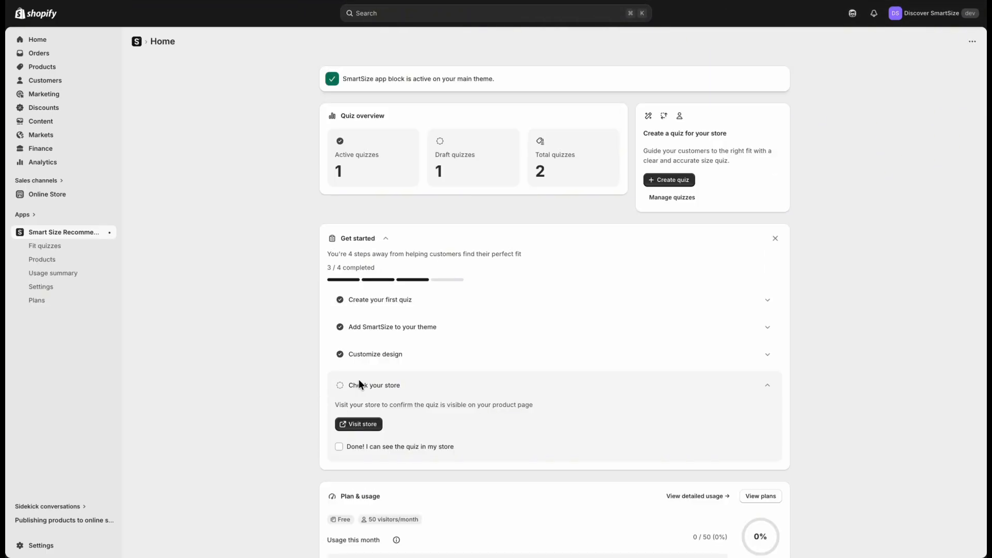
Visit the store through the Check your store task and open the size quiz on the product 01 - Woman | Prediction (AI)
click(362, 424)
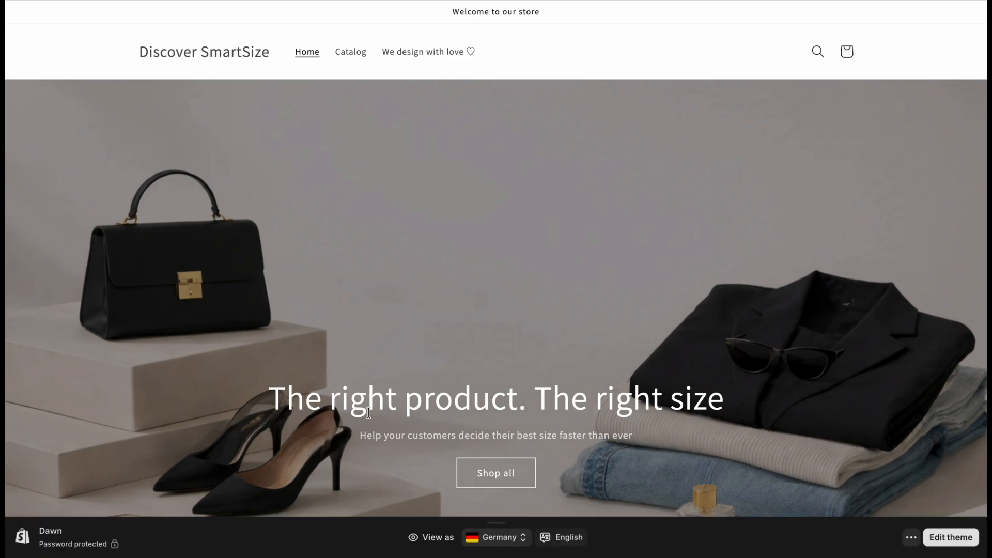
click(353, 52)
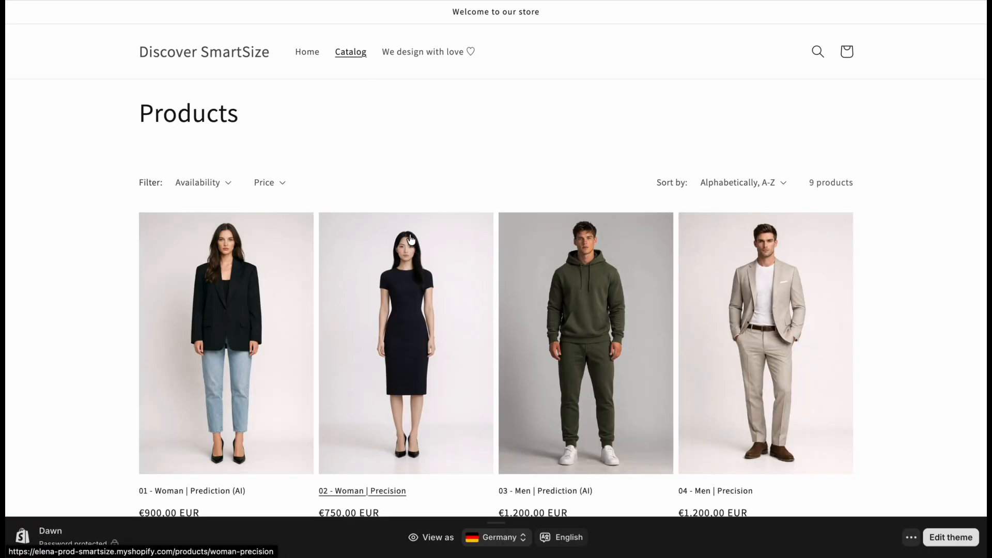
click(284, 277)
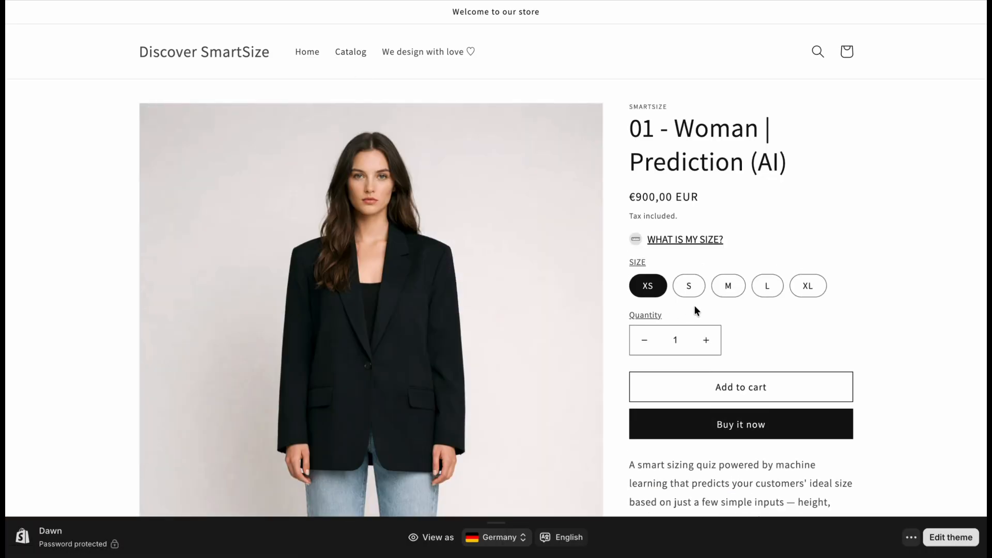
click(698, 243)
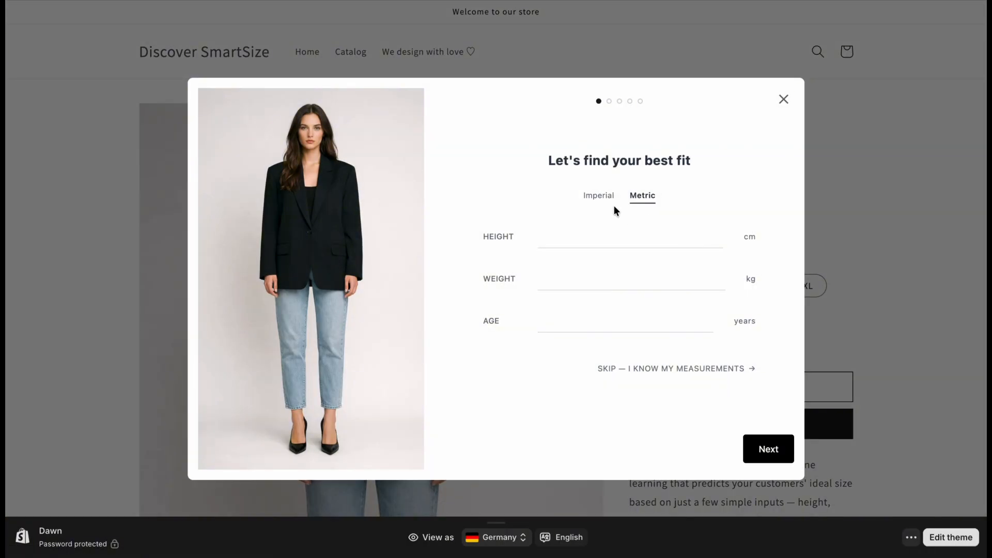
Test the quiz in metric units with height 175 cm, weight 54 kg, age 23 and evenly distributed body volume
click(599, 197)
click(645, 200)
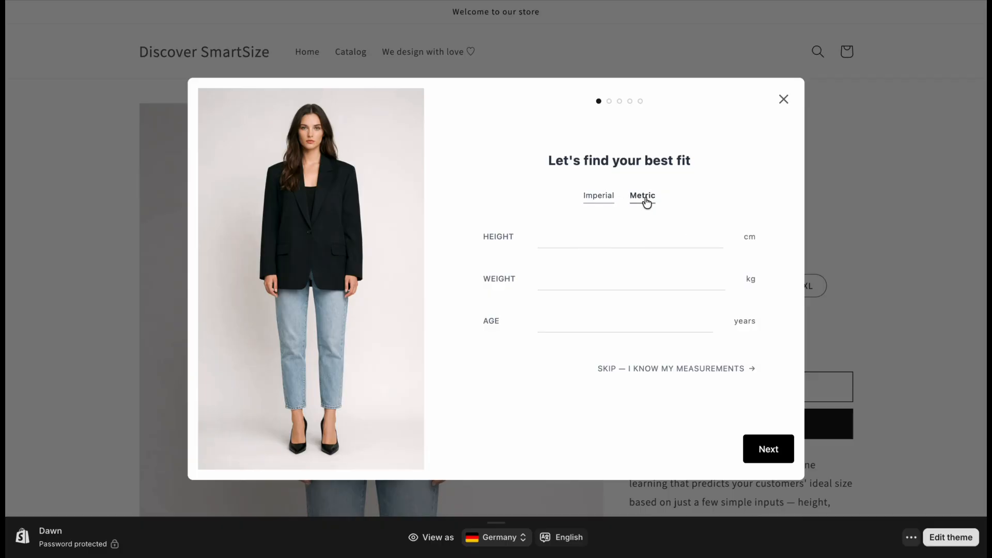
click(625, 232)
text(175)
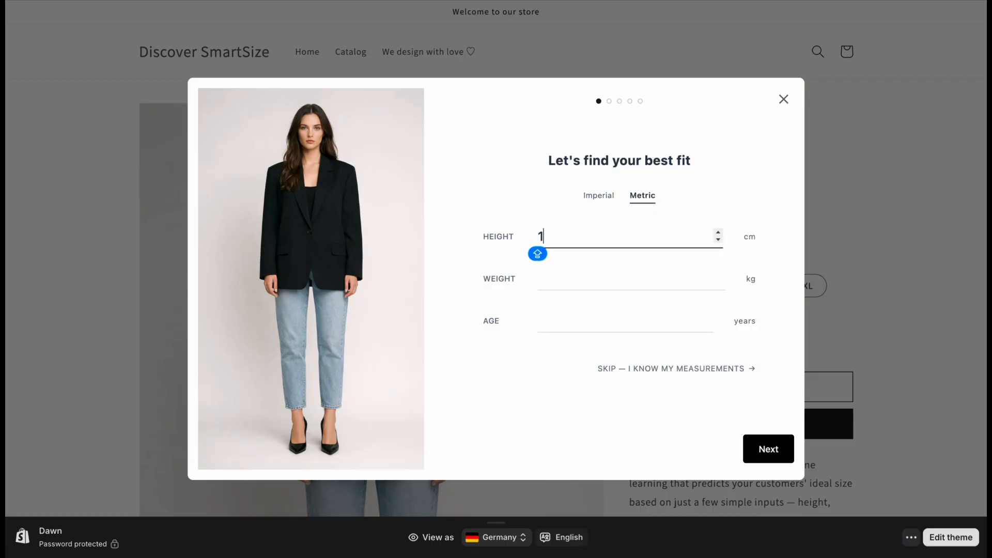
click(616, 267)
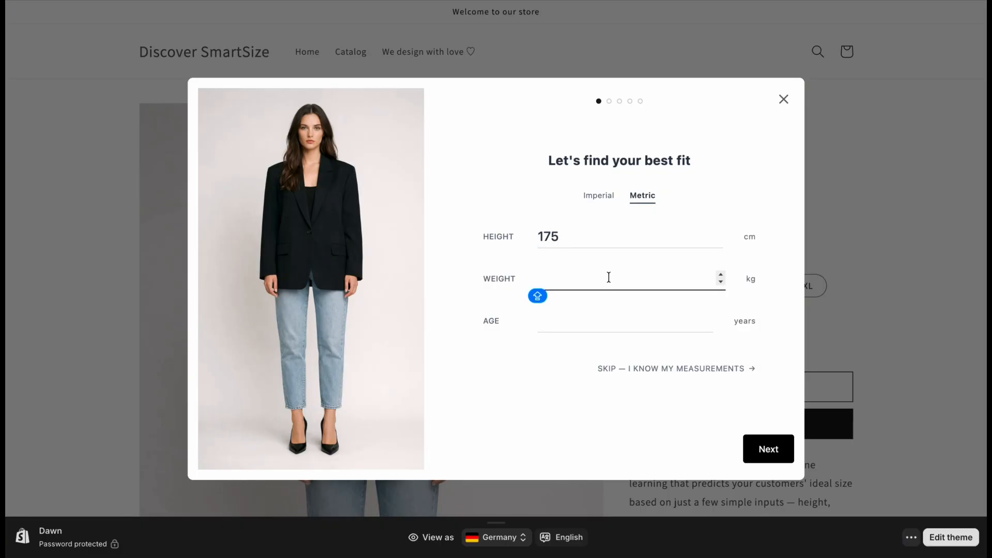
text(54)
click(583, 326)
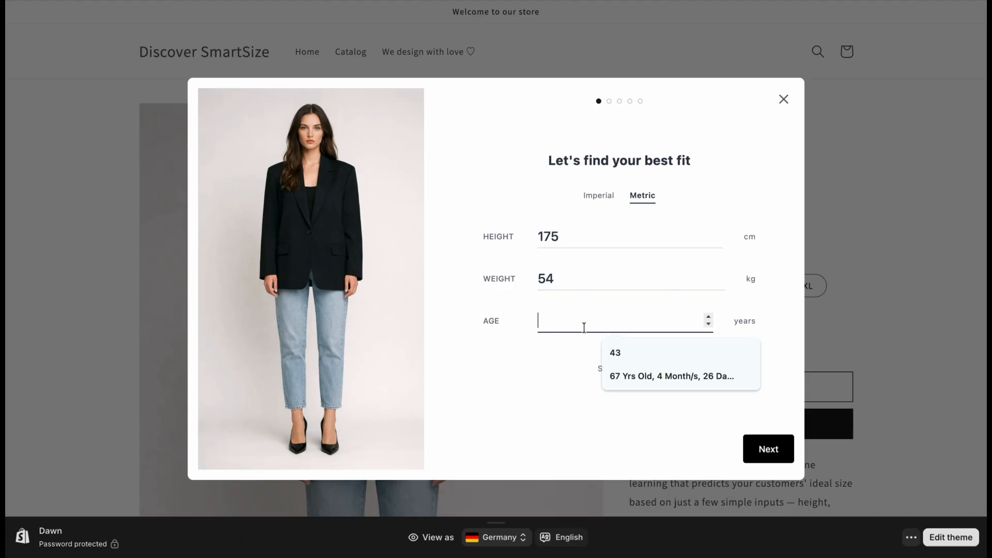
text(23)
click(768, 450)
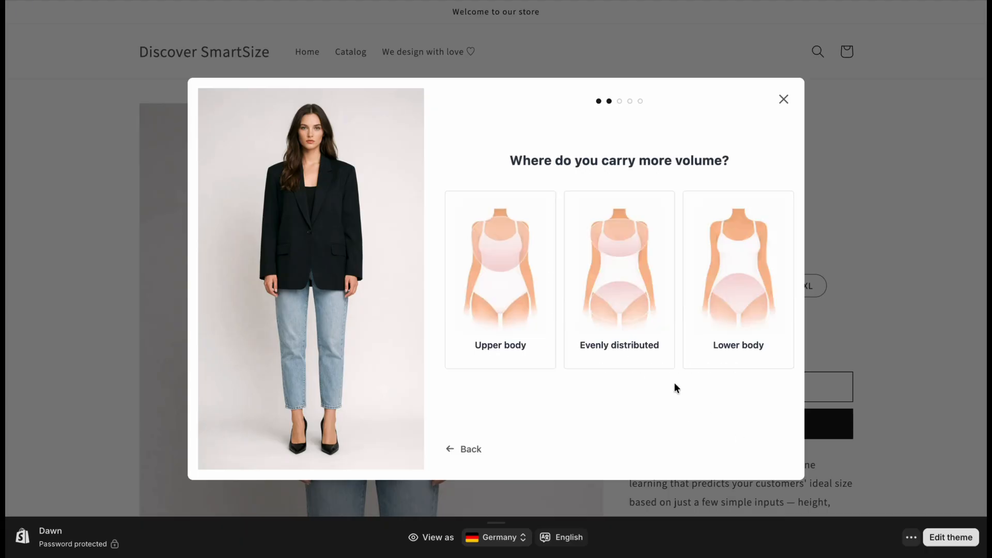
click(594, 310)
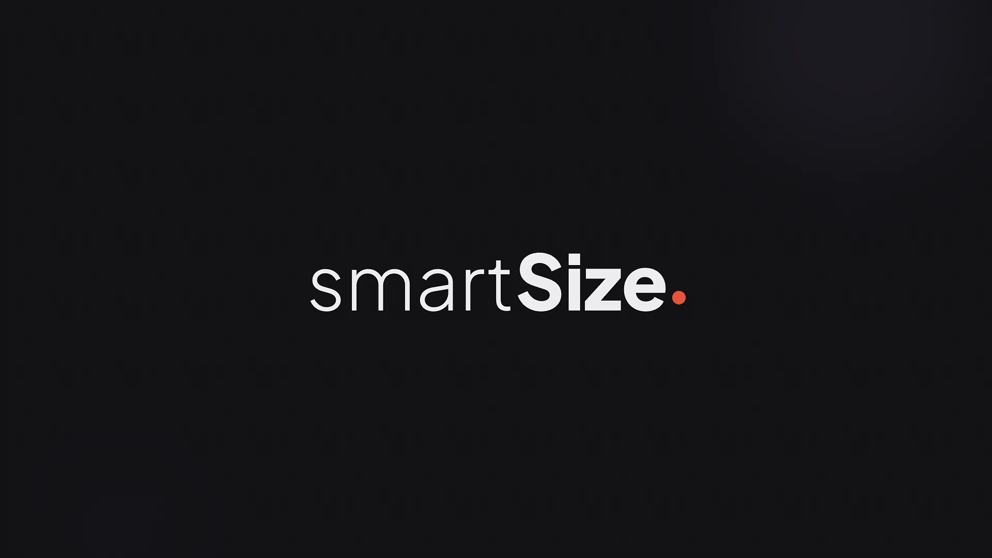